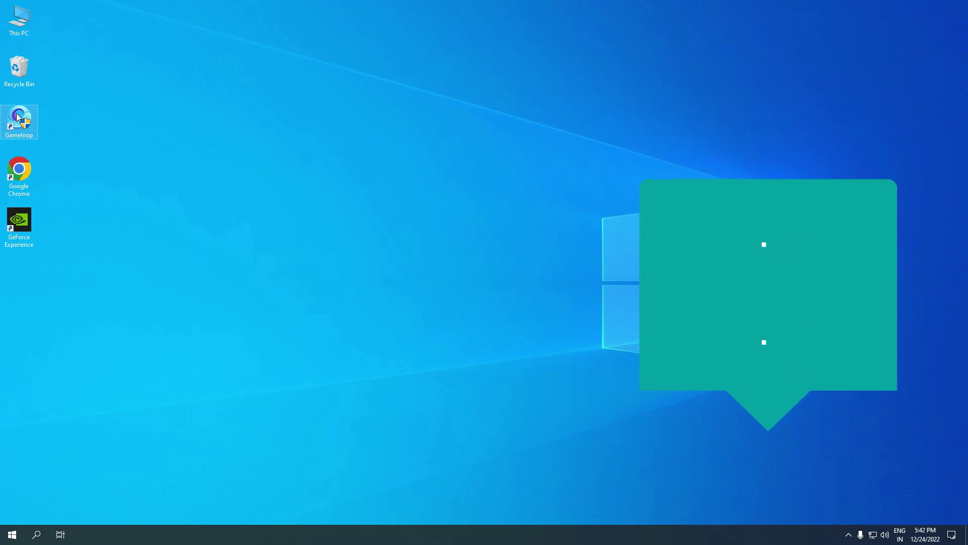
Set the Gameloop desktop shortcut to run in compatibility mode for Windows 7 and apply the change.
{"action": "right_click", "coordinate": [18, 117]}
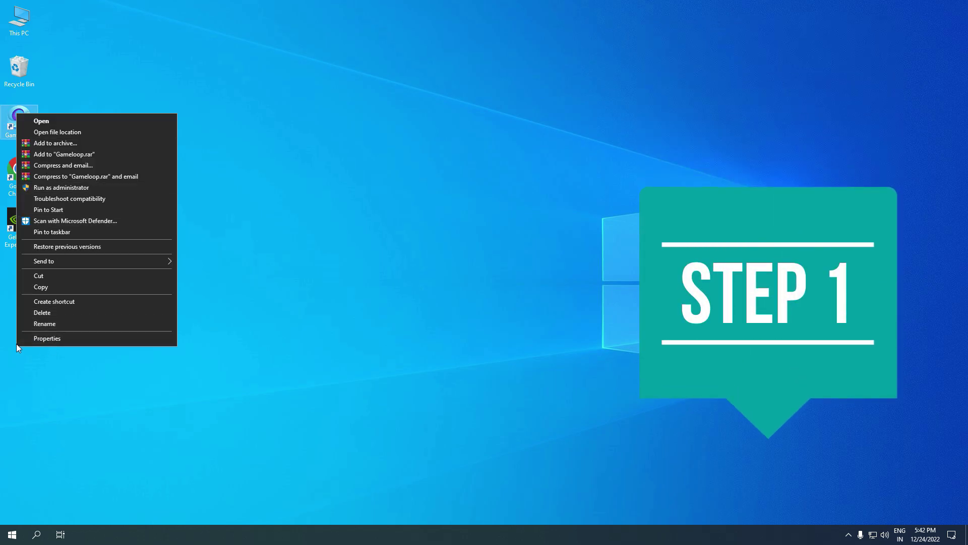
{"action": "left_click", "coordinate": [73, 339]}
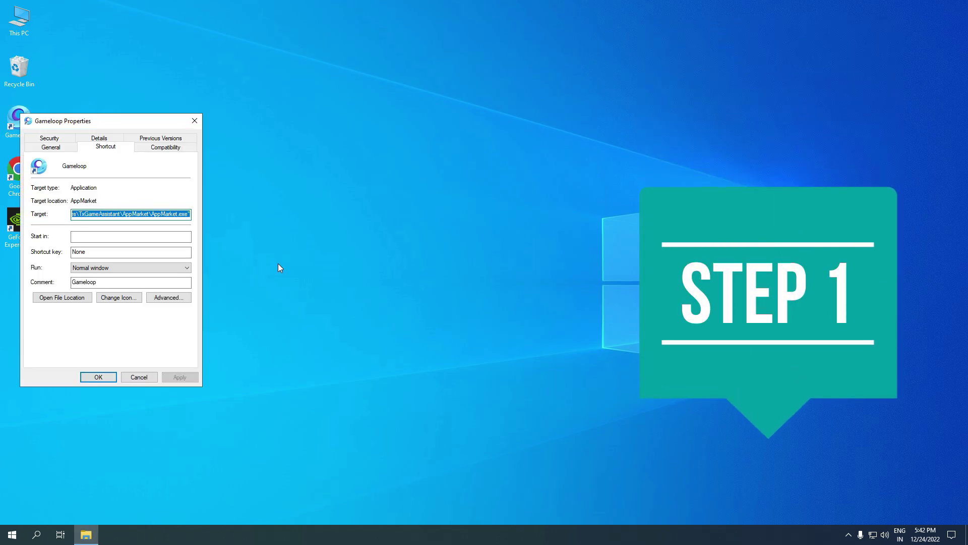
{"action": "left_click", "coordinate": [166, 148]}
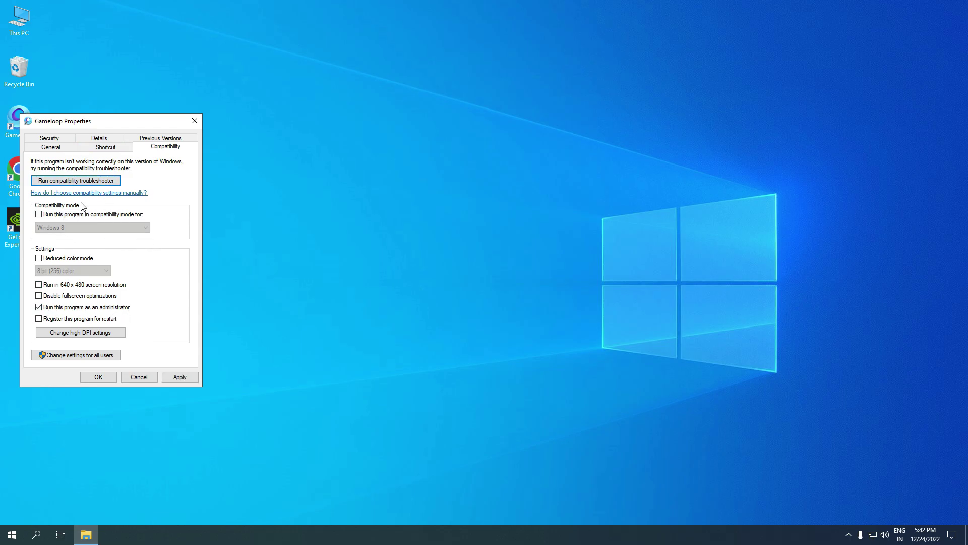
{"action": "left_click", "coordinate": [39, 214]}
{"action": "left_click", "coordinate": [66, 228]}
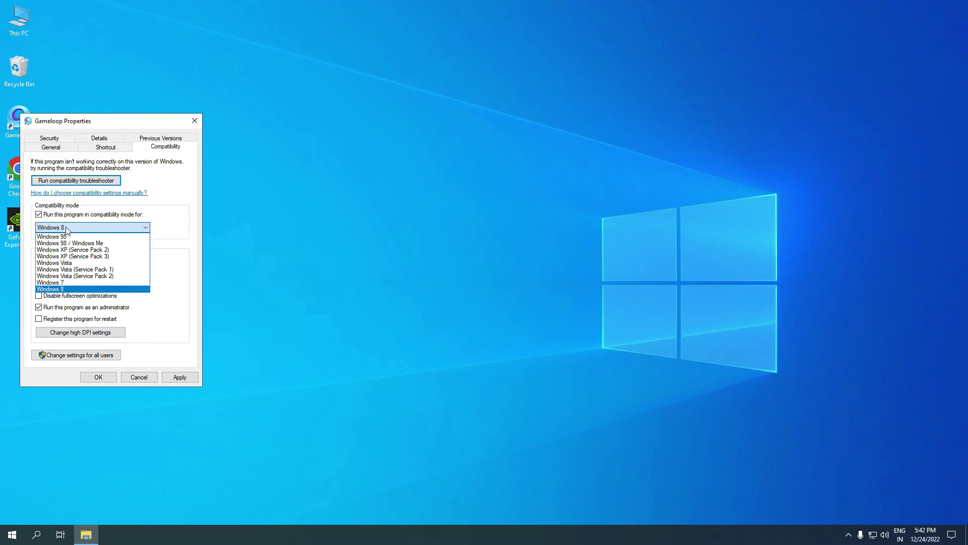
{"action": "left_click", "coordinate": [79, 282]}
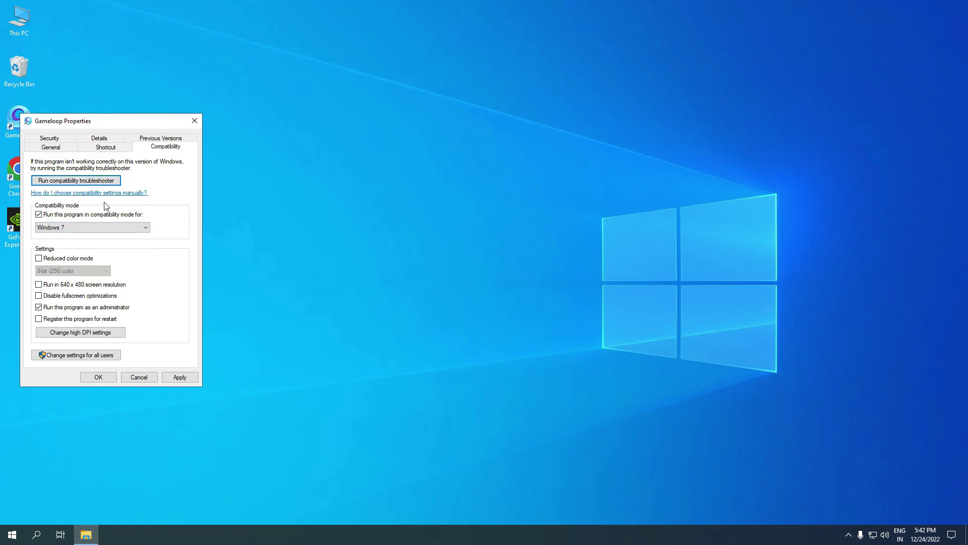
{"action": "left_click", "coordinate": [179, 377]}
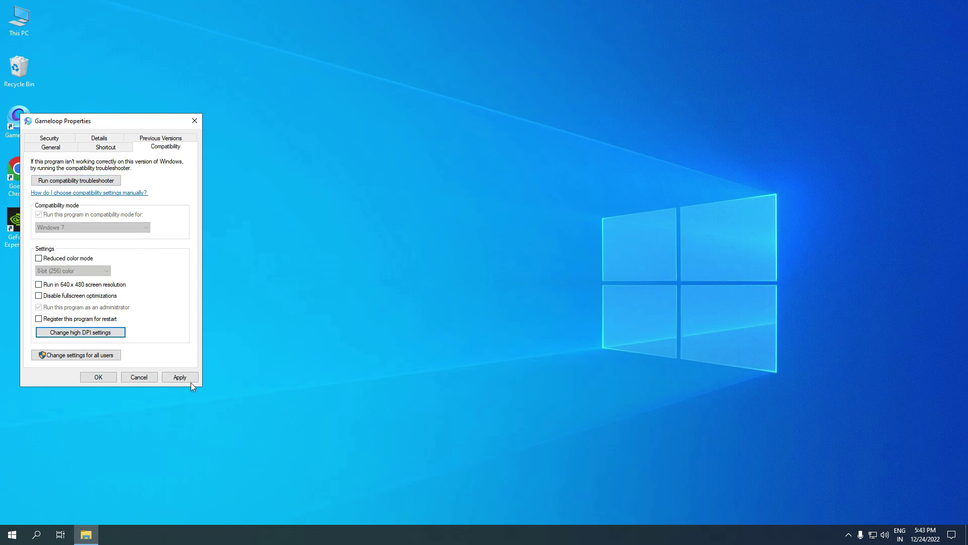
{"action": "left_click", "coordinate": [93, 376]}
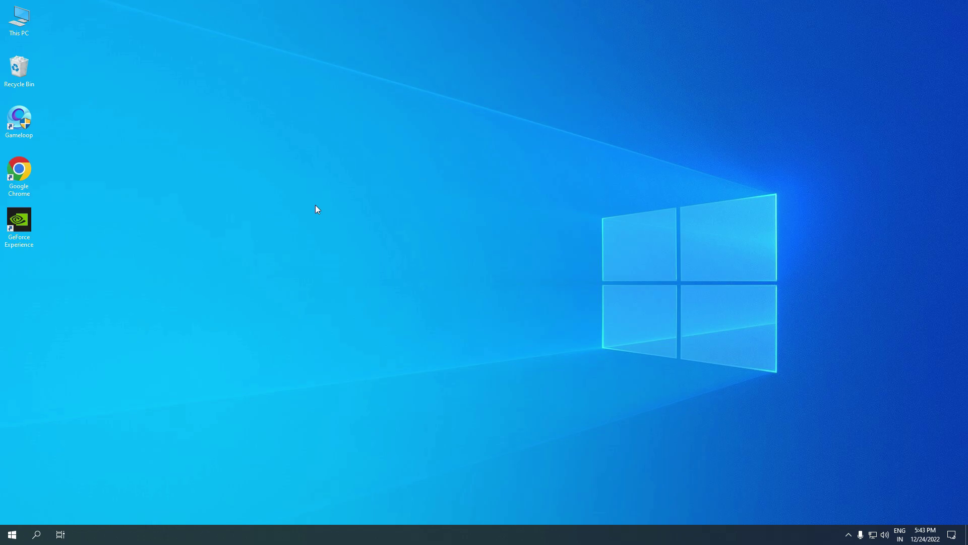
Launch Gameloop as administrator, allow it to make changes, and dismiss the Pokémon UNITE promotion.
{"action": "right_click", "coordinate": [28, 123]}
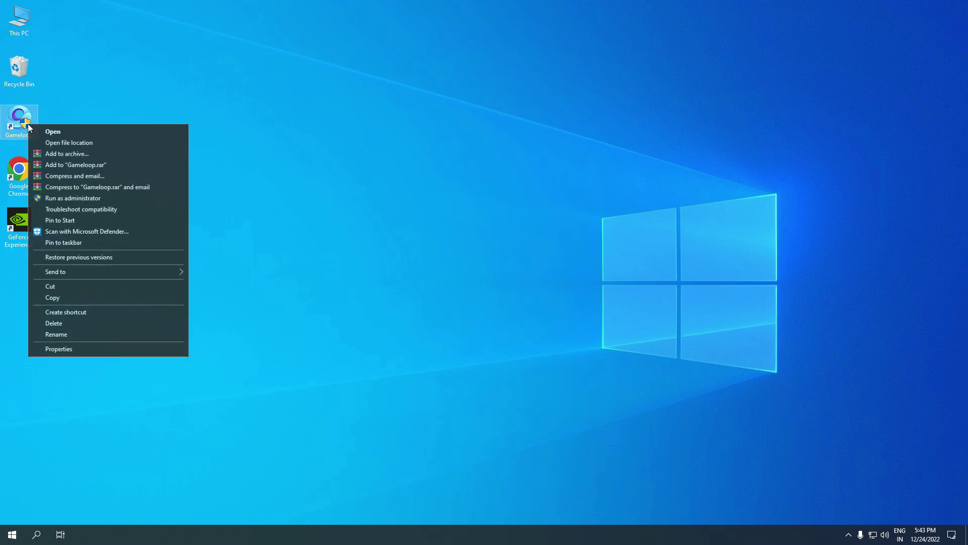
{"action": "left_click", "coordinate": [51, 198]}
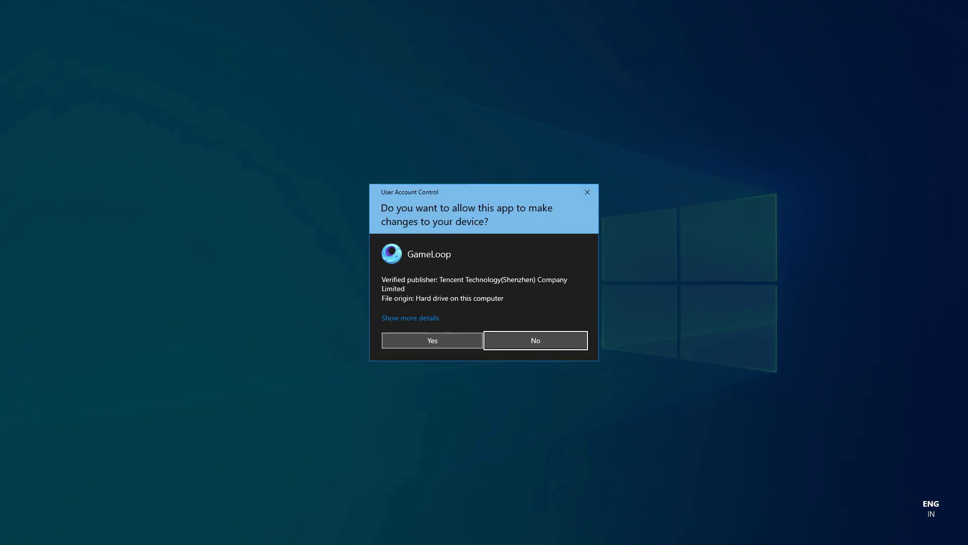
{"action": "left_click", "coordinate": [426, 339]}
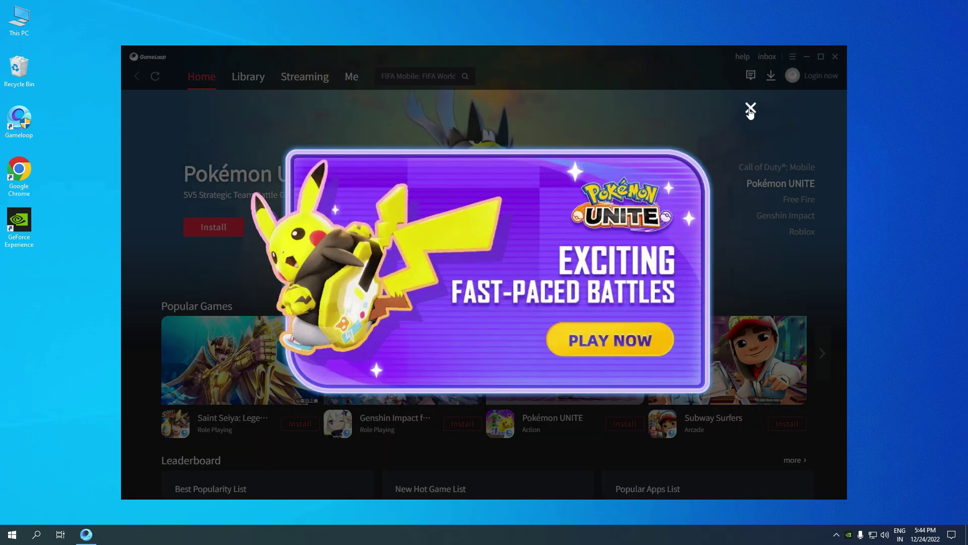
{"action": "left_click", "coordinate": [750, 109]}
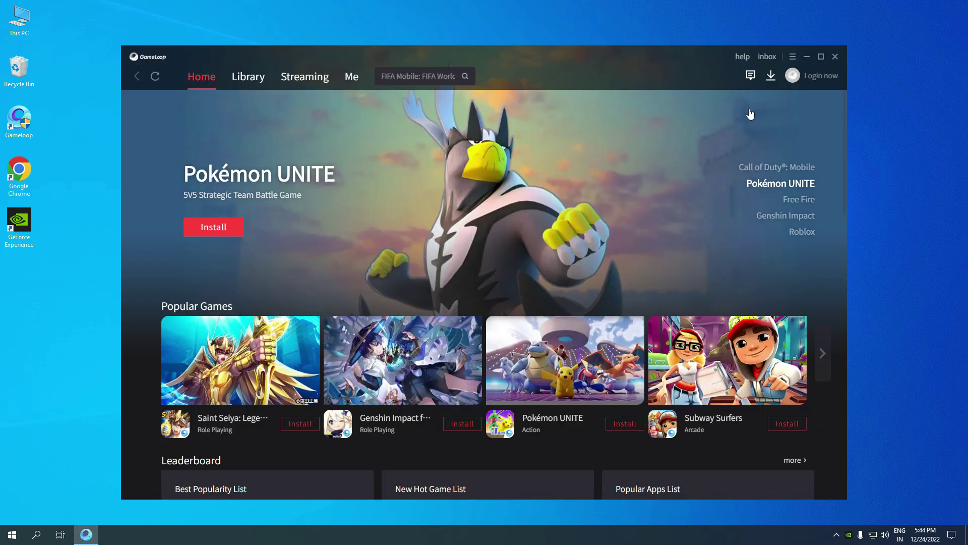
Check Gameloop for updates and dismiss the version message.
{"action": "left_click", "coordinate": [792, 56]}
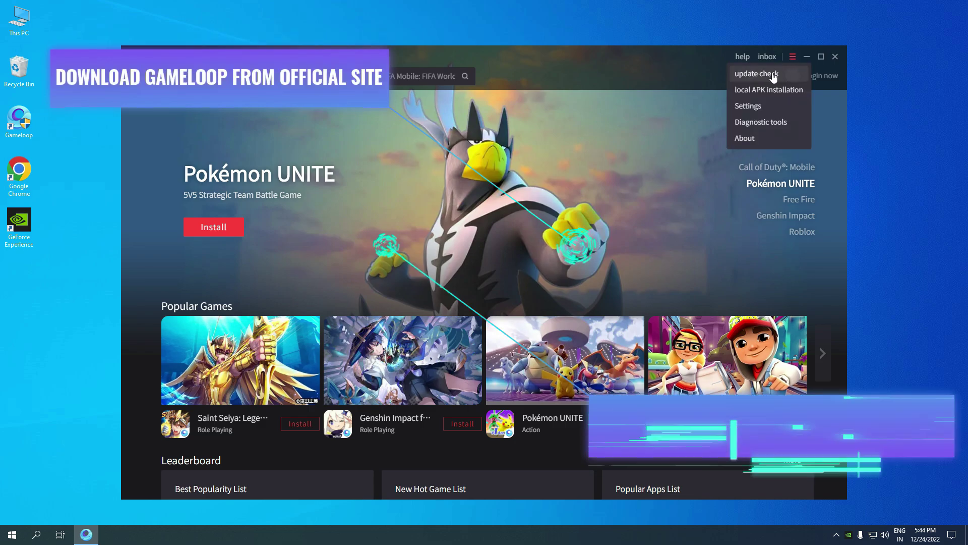
{"action": "left_click", "coordinate": [774, 73]}
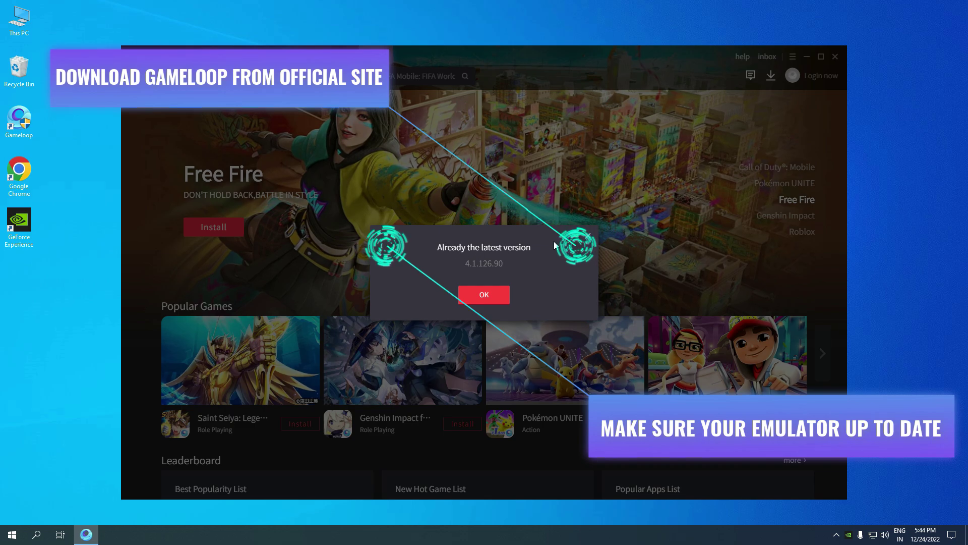
{"action": "left_click", "coordinate": [502, 299]}
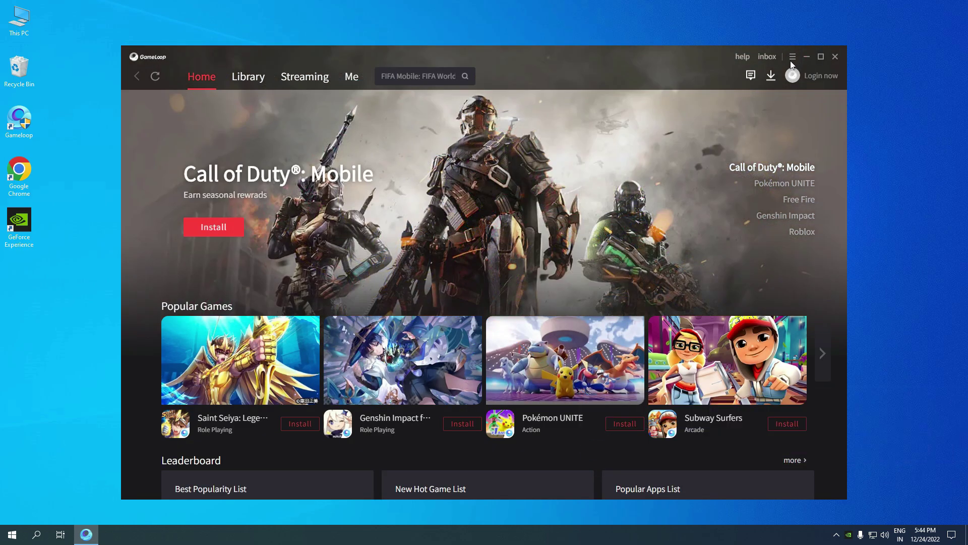
In Gameloop's Engine settings, set the screen rendering mode to auto and enable vertical sync.
{"action": "left_click", "coordinate": [792, 58]}
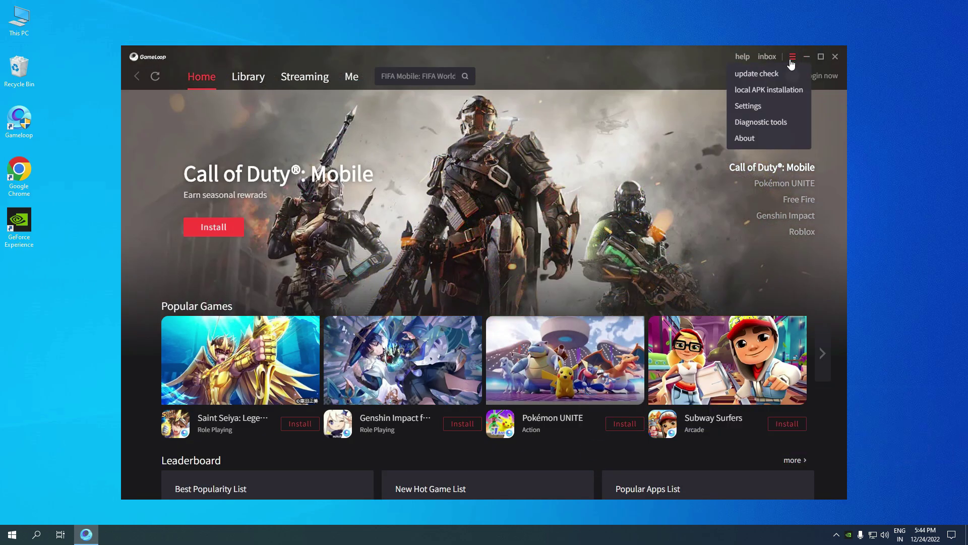
{"action": "left_click", "coordinate": [752, 106]}
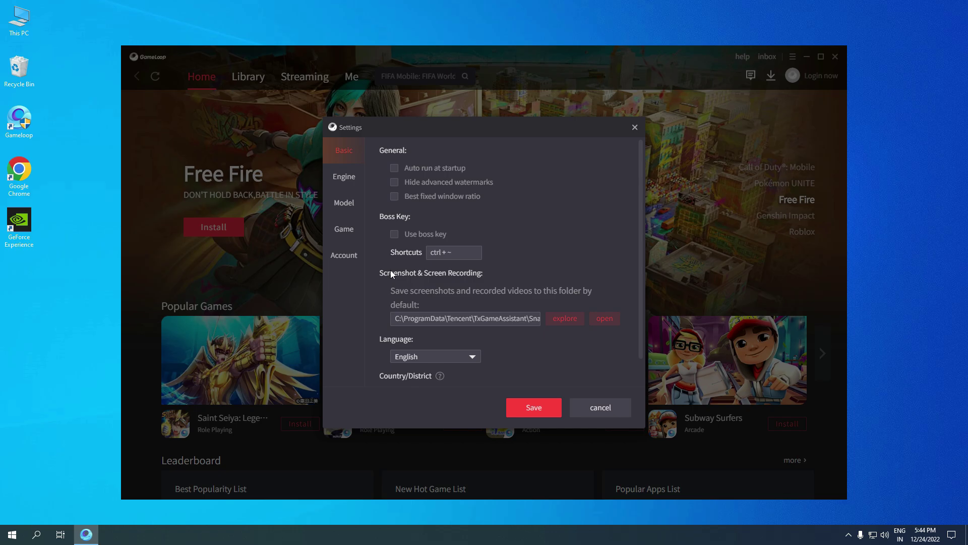
{"action": "scroll", "coordinate": [391, 273], "scroll_direction": "down", "scroll_amount": 1}
{"action": "scroll", "coordinate": [393, 227], "scroll_direction": "up", "scroll_amount": 1}
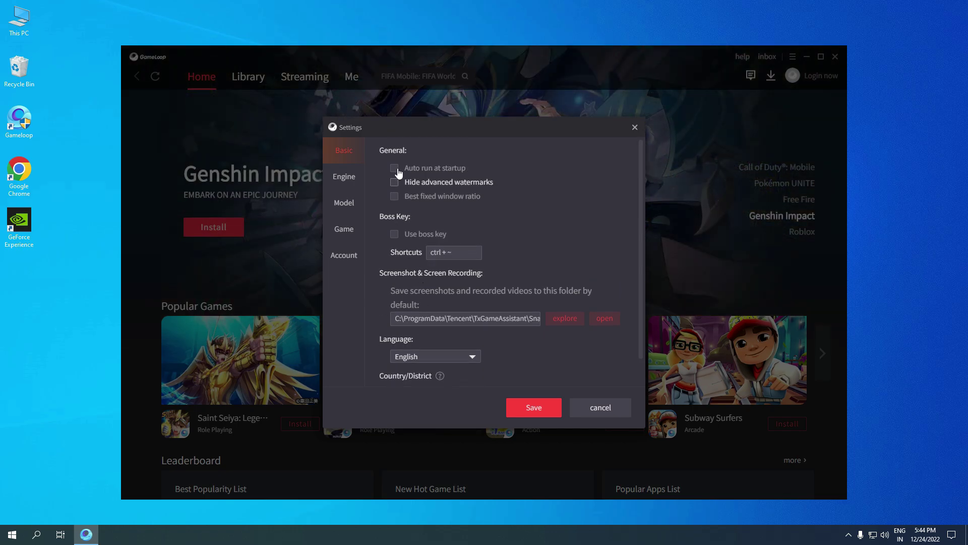
{"action": "left_click", "coordinate": [343, 178]}
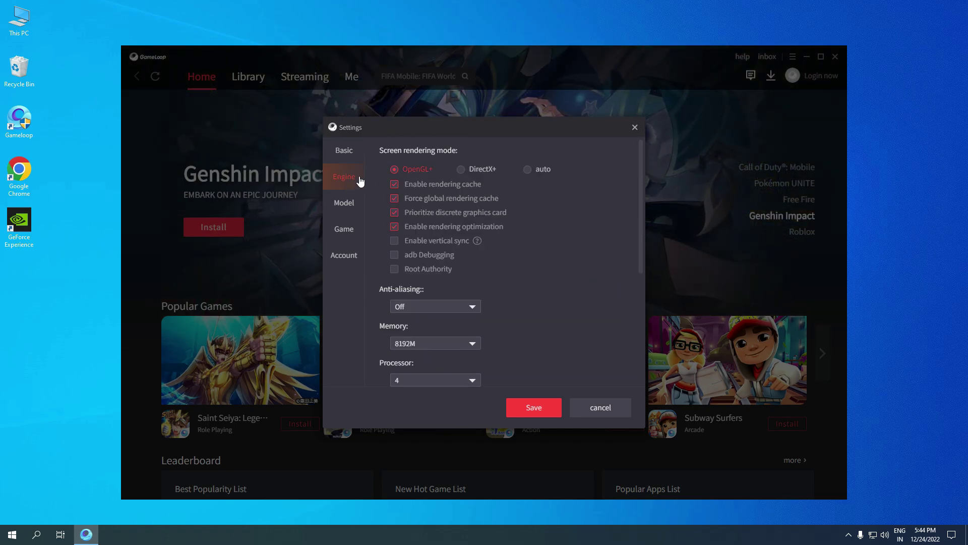
{"action": "left_click", "coordinate": [467, 168]}
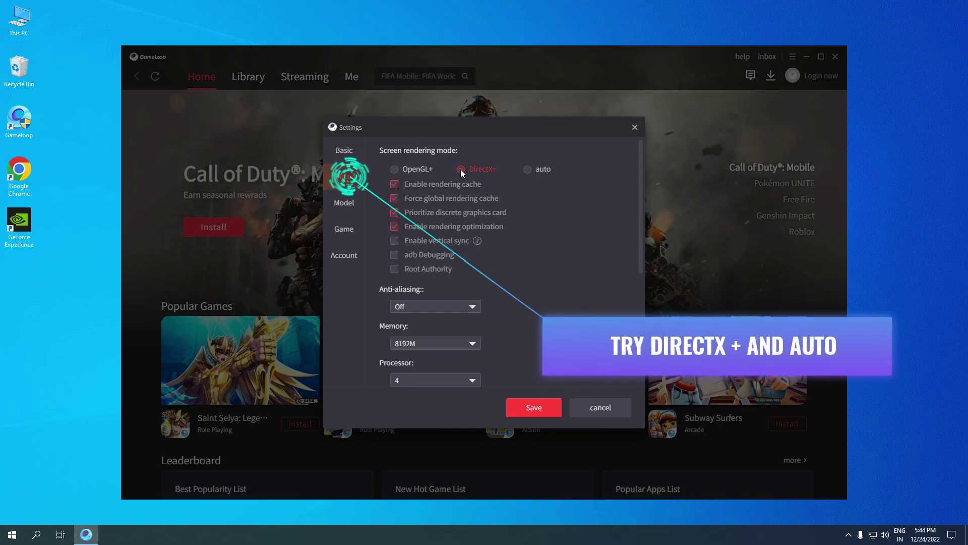
{"action": "left_click", "coordinate": [527, 169]}
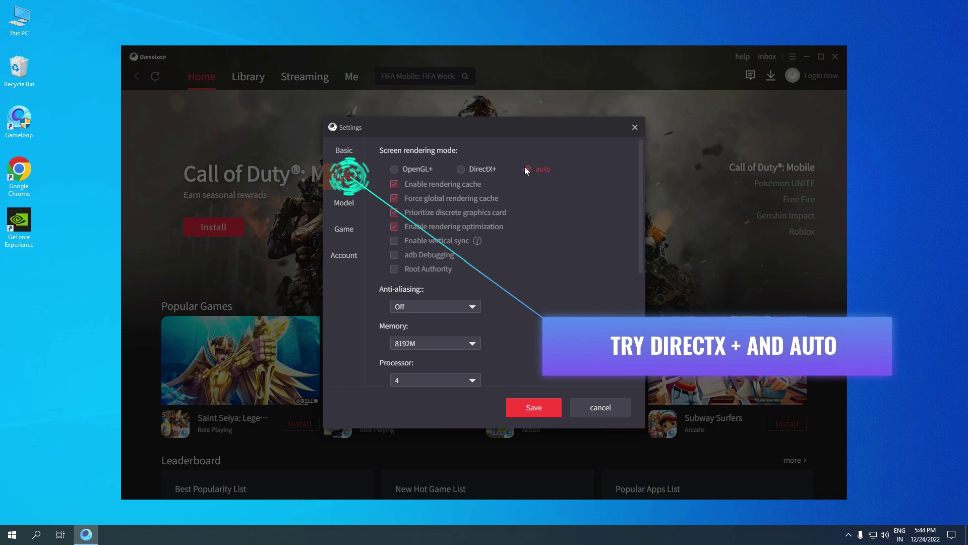
{"action": "left_click", "coordinate": [459, 172]}
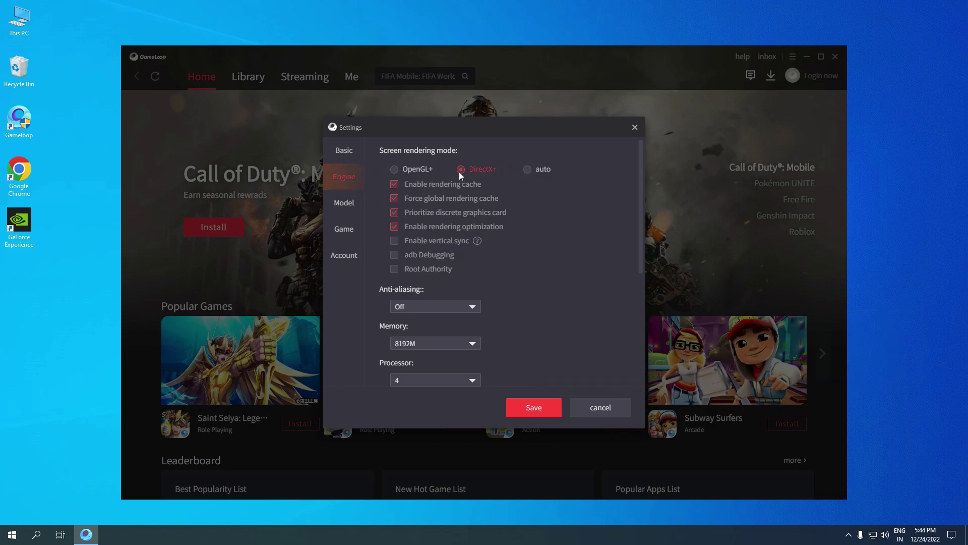
{"action": "left_click", "coordinate": [531, 174]}
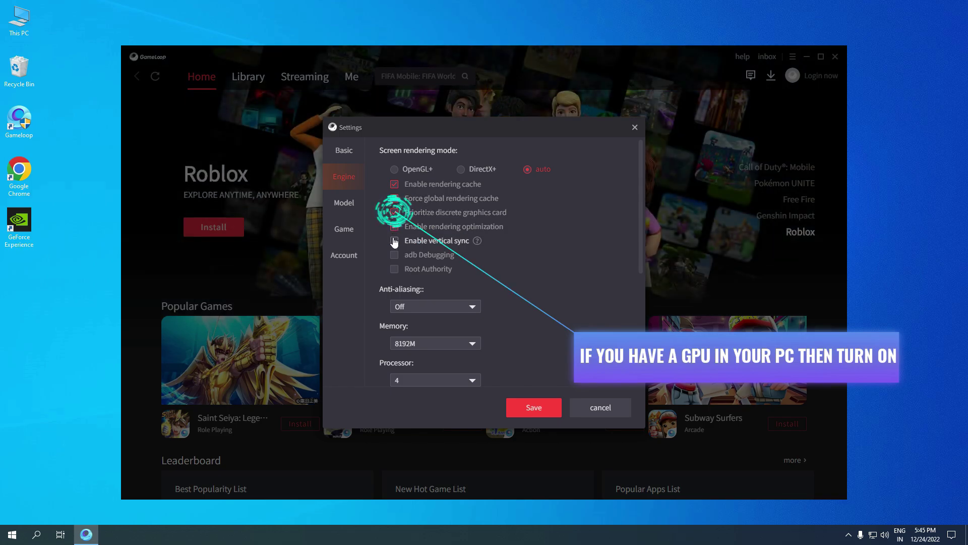
{"action": "left_click", "coordinate": [395, 240]}
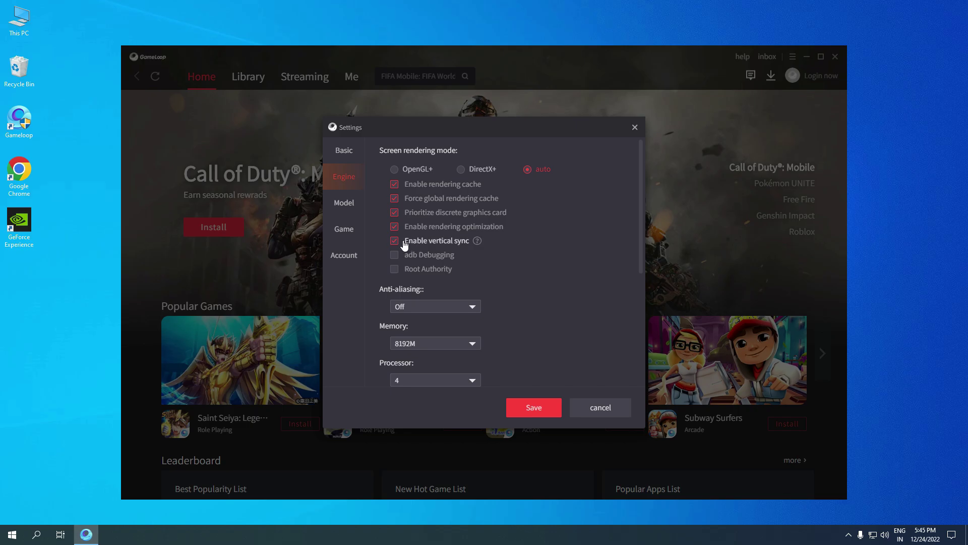
Look at the emulator's memory options and check the PC's installed memory in Task Manager.
{"action": "scroll", "coordinate": [571, 281], "scroll_direction": "down", "scroll_amount": 1}
{"action": "left_click", "coordinate": [432, 293]}
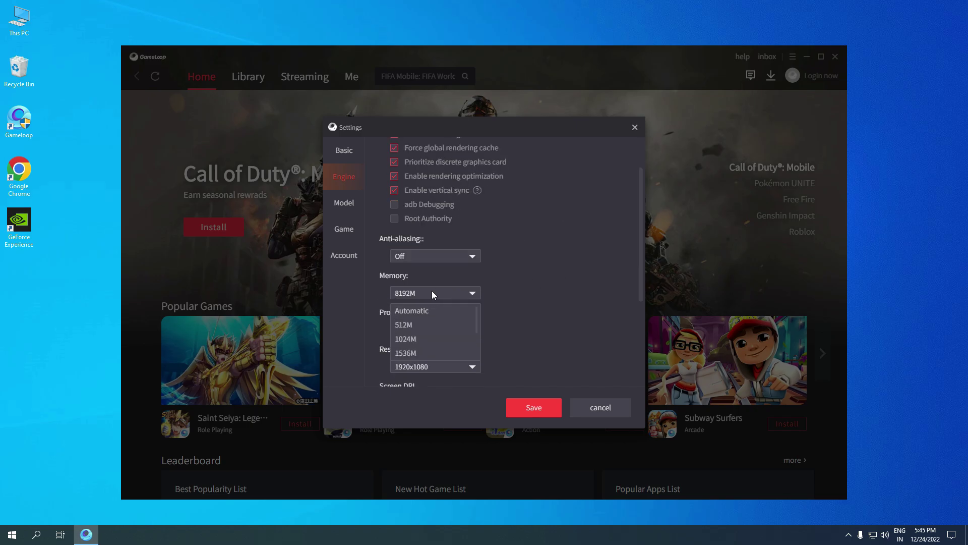
{"action": "left_click", "coordinate": [406, 295]}
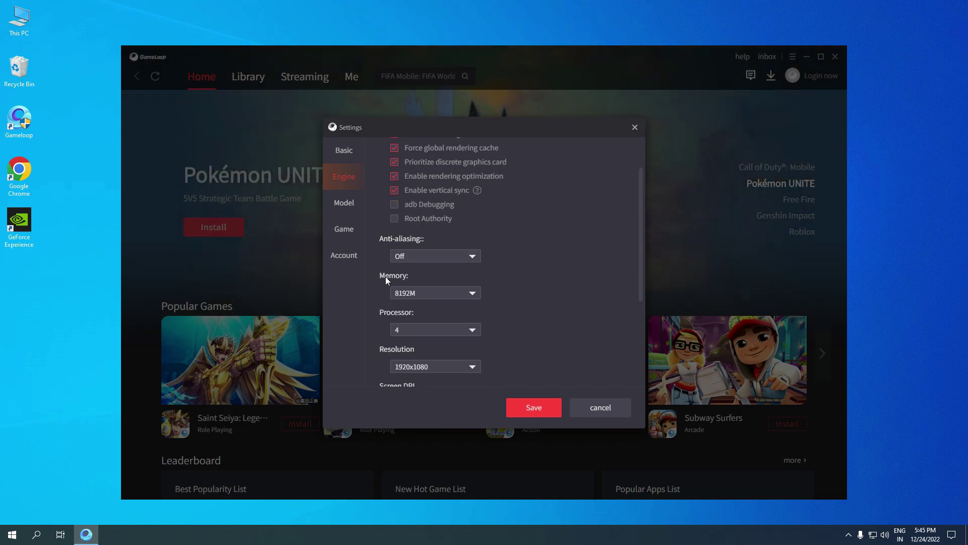
{"action": "right_click", "coordinate": [763, 538]}
{"action": "left_click", "coordinate": [787, 489]}
{"action": "left_click", "coordinate": [666, 187]}
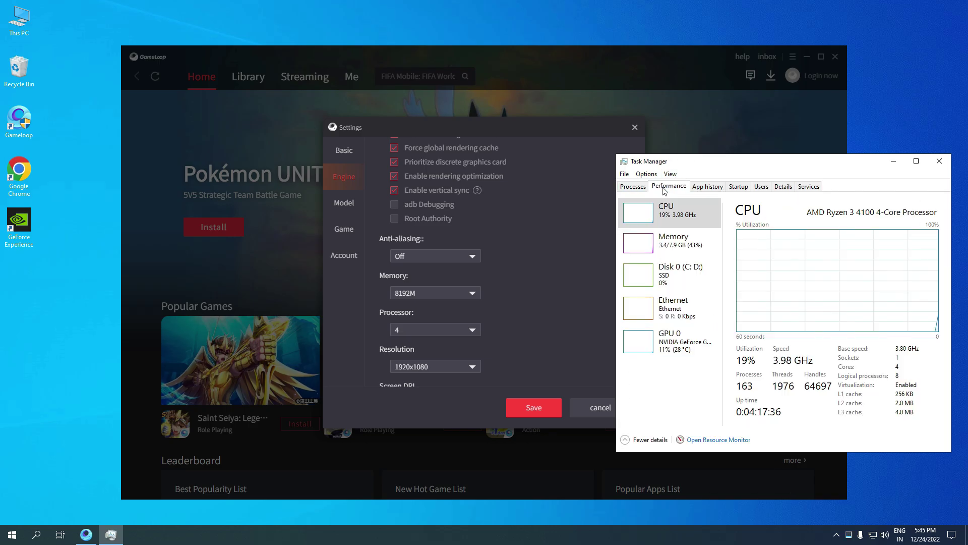
{"action": "left_click", "coordinate": [660, 245]}
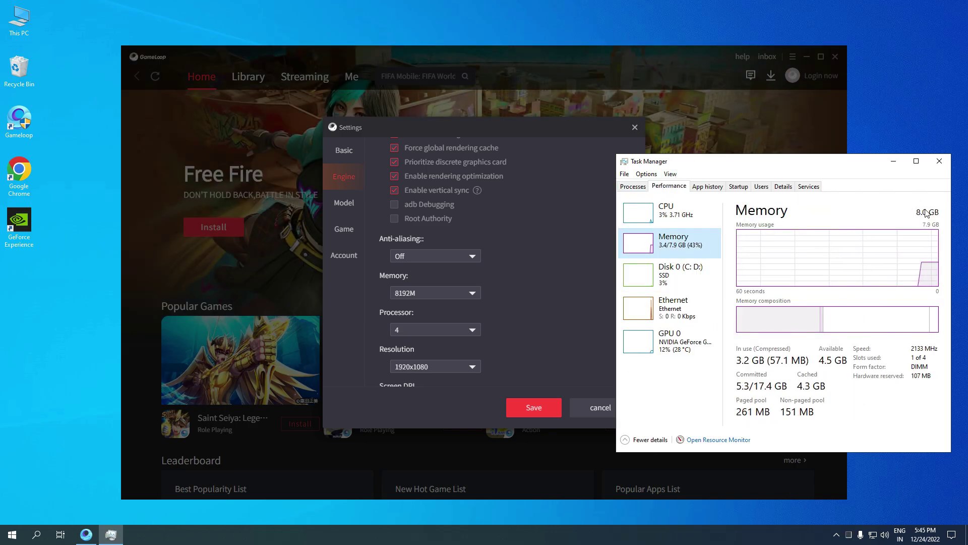
Open Calculator and place its window beside the Gameloop settings so the engine options stay uncovered.
{"action": "left_click", "coordinate": [36, 534]}
{"action": "type", "text": "c"}
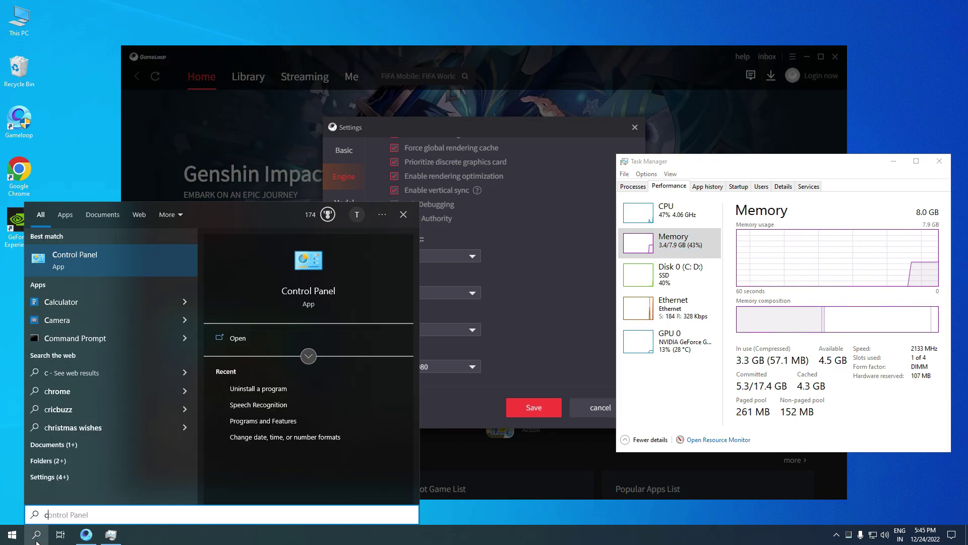
{"action": "left_click", "coordinate": [48, 301]}
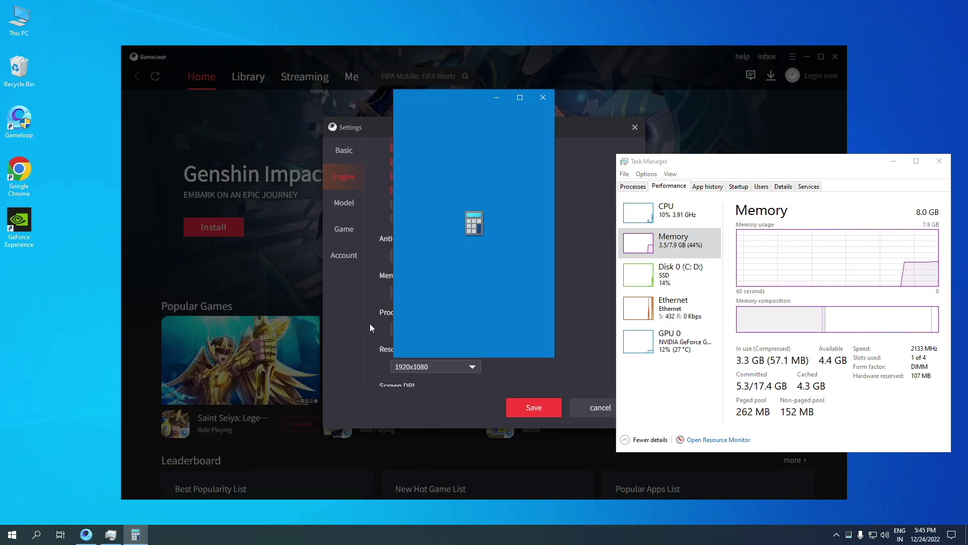
{"action": "left_click_drag", "start_coordinate": [461, 101], "coordinate": [226, 138]}
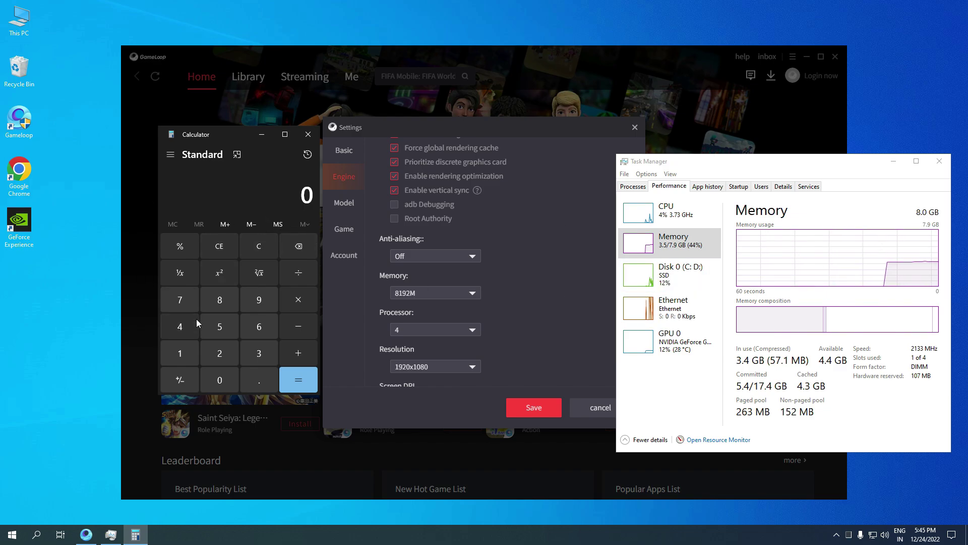
Convert the installed RAM to megabytes in Calculator by multiplying 8 by 1024, and highlight the result.
{"action": "left_click", "coordinate": [220, 305]}
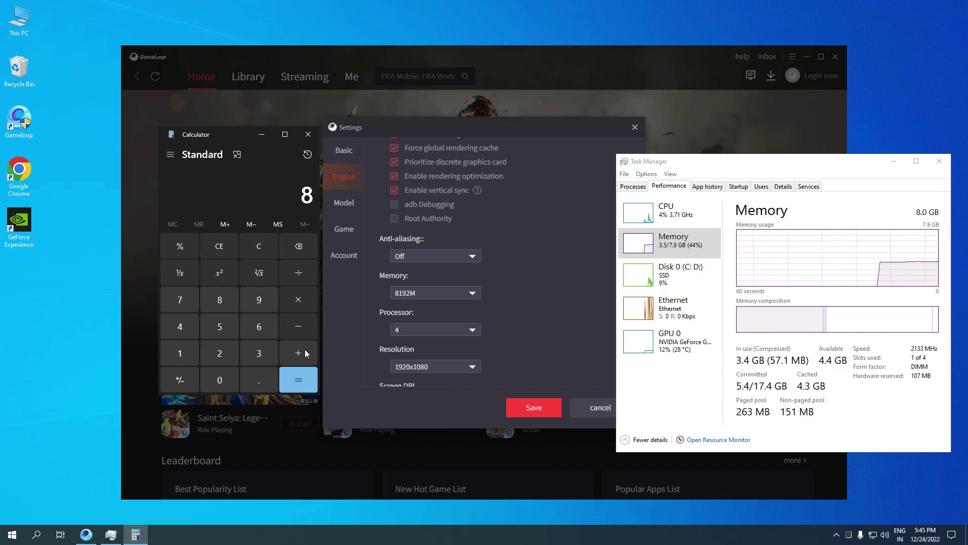
{"action": "left_click", "coordinate": [175, 361]}
{"action": "left_click", "coordinate": [222, 374]}
{"action": "left_click", "coordinate": [183, 337]}
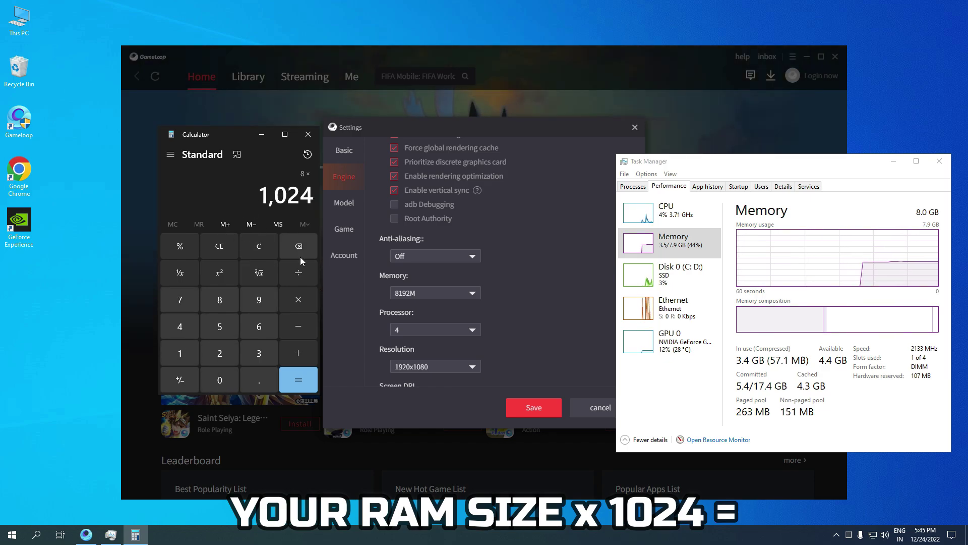
{"action": "left_click", "coordinate": [298, 384]}
{"action": "left_click_drag", "start_coordinate": [259, 195], "coordinate": [319, 201]}
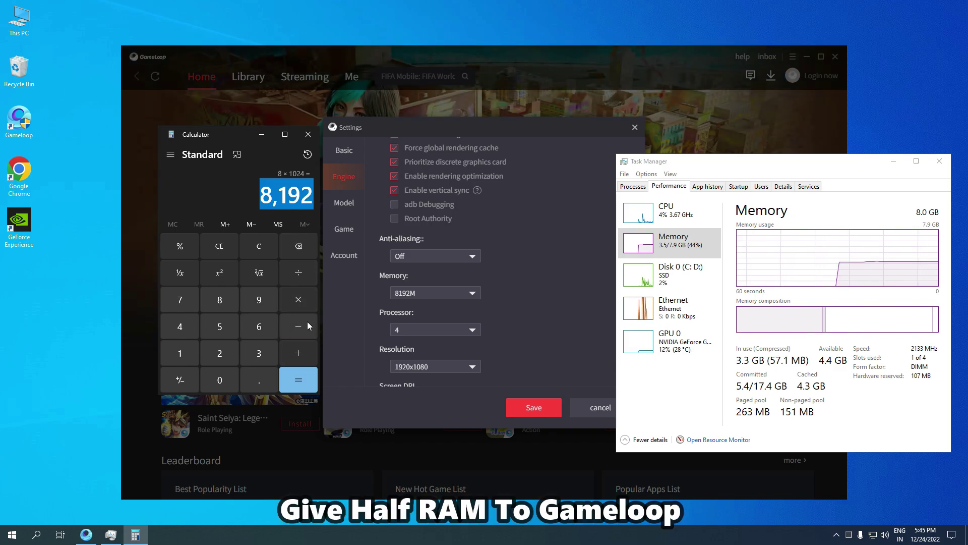
Divide the converted RAM size by 2 in Calculator to get half of the memory.
{"action": "left_click", "coordinate": [303, 273]}
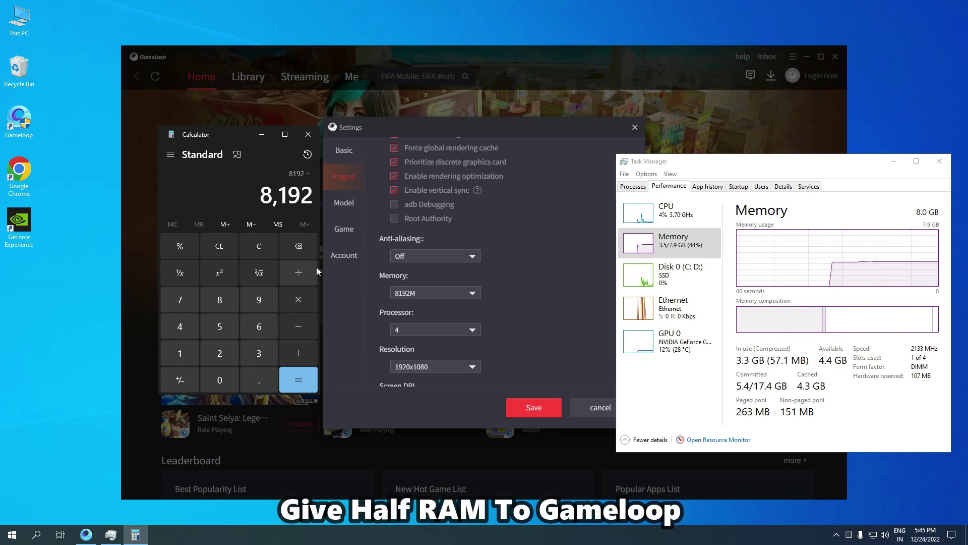
{"action": "left_click", "coordinate": [222, 354]}
{"action": "left_click", "coordinate": [300, 385]}
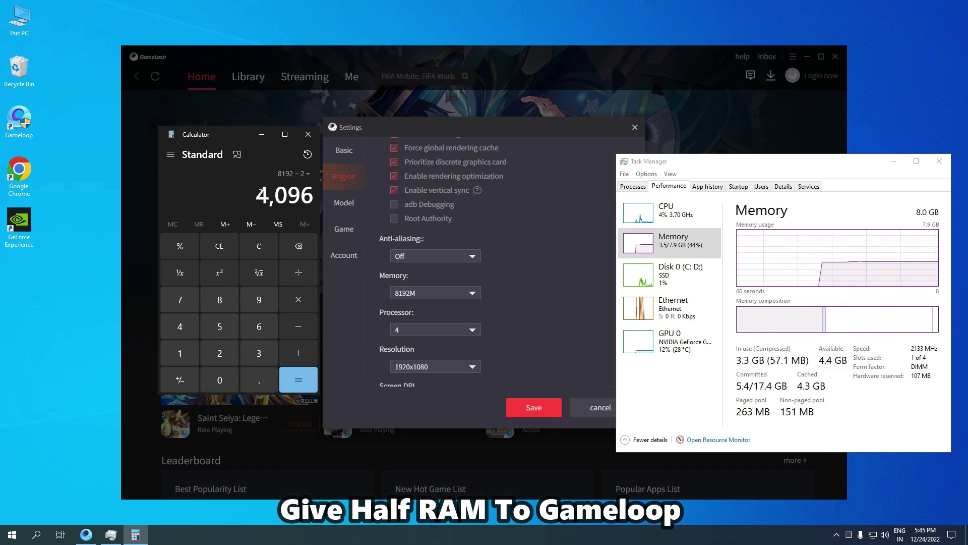
Set the emulator engine's memory to 4096M and open the choices for the processor count.
{"action": "left_click", "coordinate": [427, 293]}
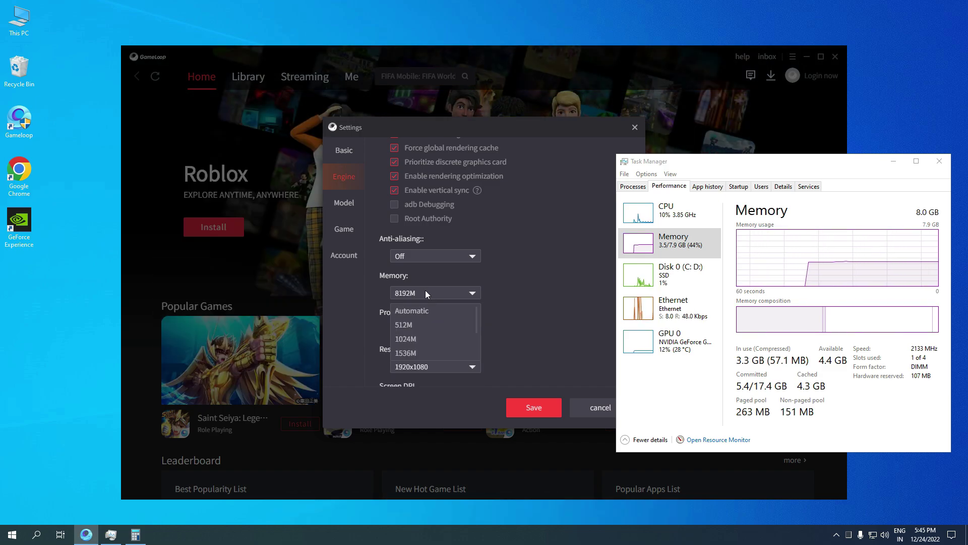
{"action": "scroll", "coordinate": [419, 337], "scroll_direction": "down", "scroll_amount": 2}
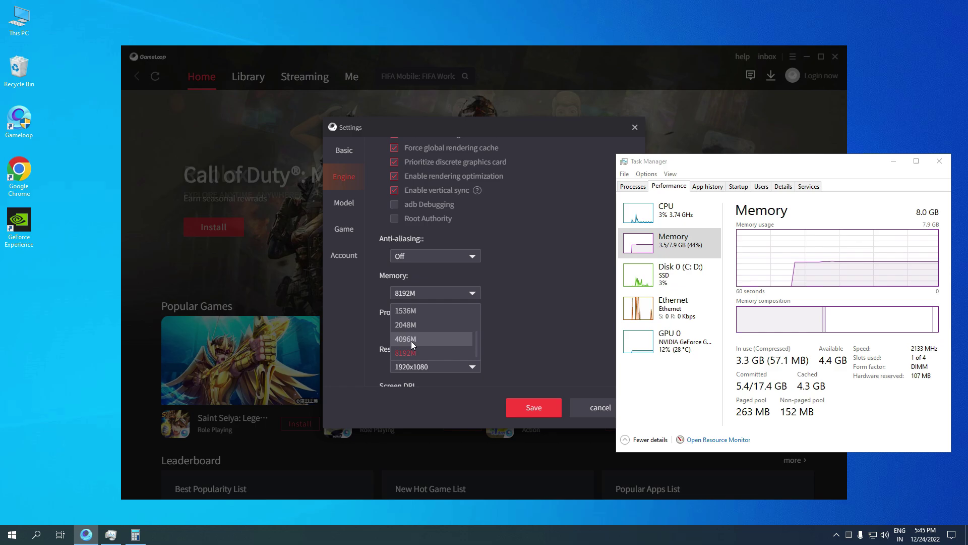
{"action": "left_click", "coordinate": [411, 340]}
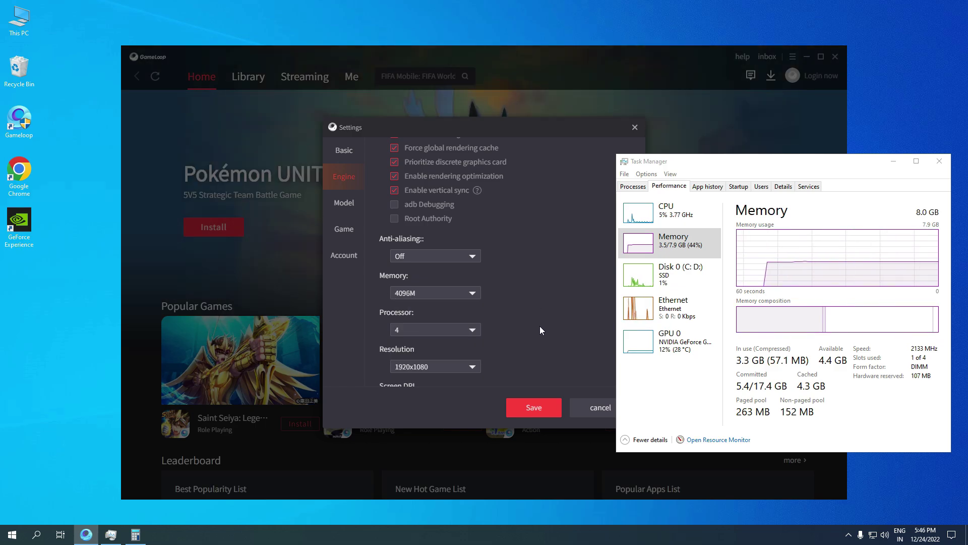
{"action": "left_click", "coordinate": [405, 331]}
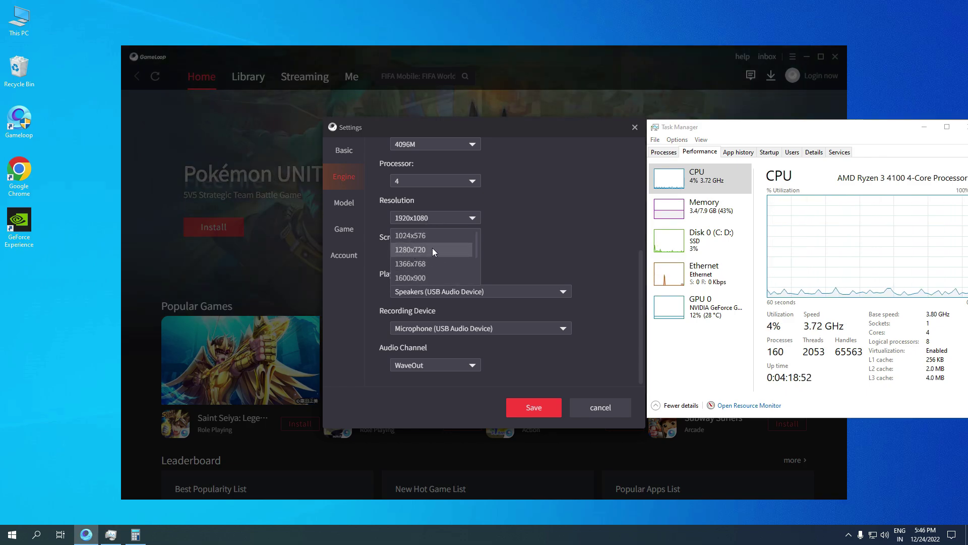
Set the emulator's resolution to 1280x720 and its screen DPI to 160.
{"action": "left_click", "coordinate": [441, 247]}
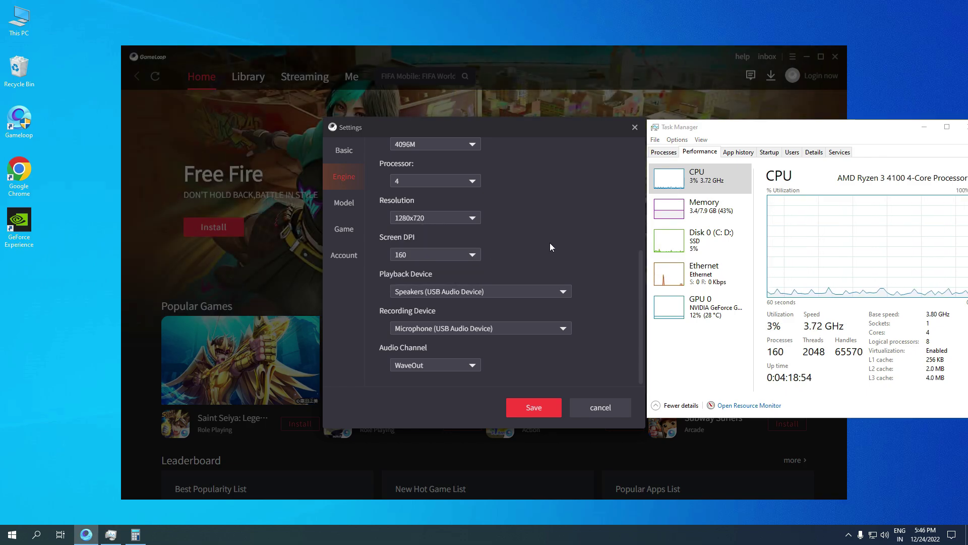
{"action": "left_click", "coordinate": [411, 256]}
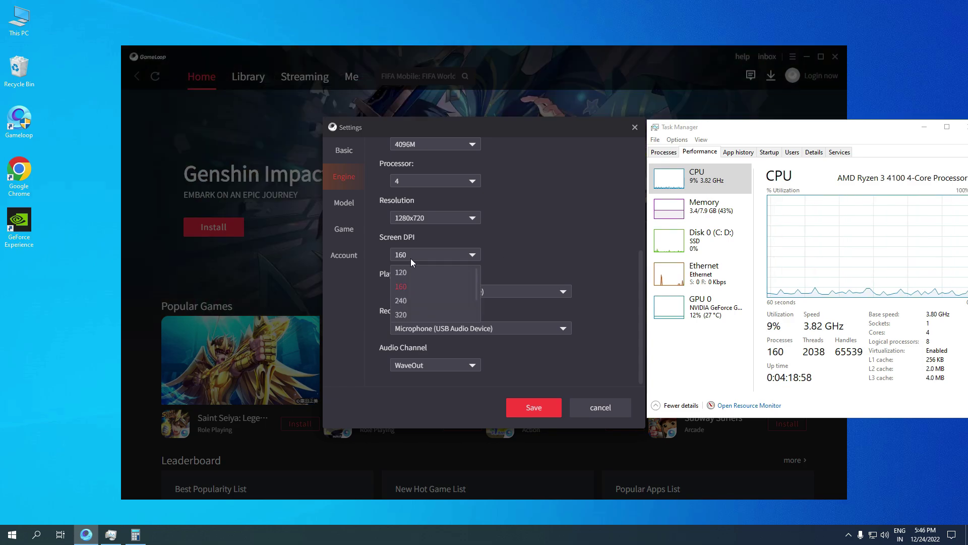
{"action": "left_click", "coordinate": [413, 285]}
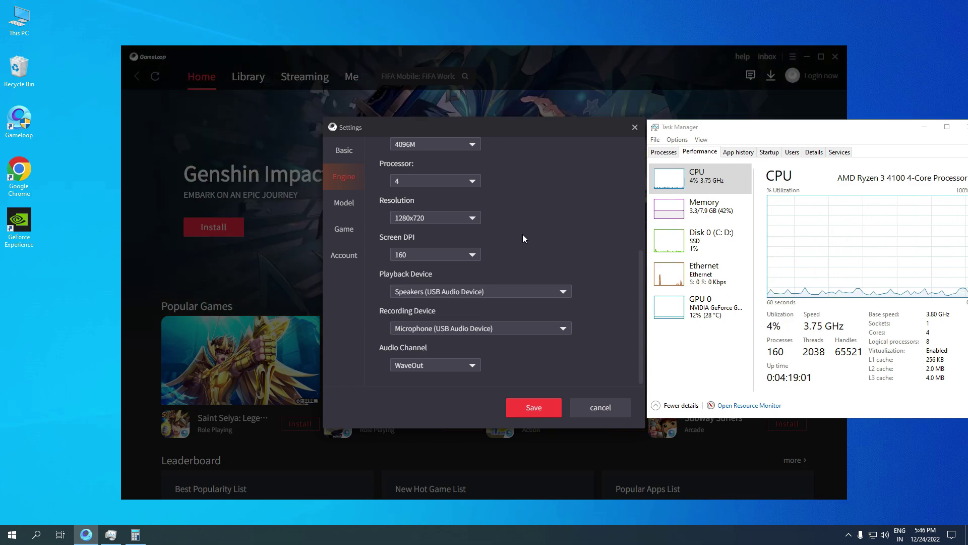
Look at the custom mobile phone model settings and open the choices for the phone model.
{"action": "left_click", "coordinate": [345, 205]}
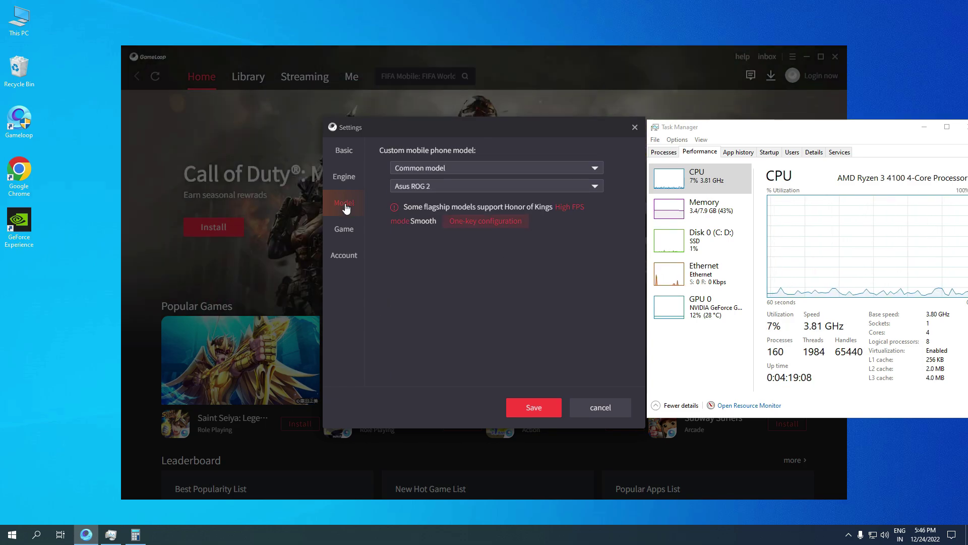
{"action": "left_click", "coordinate": [443, 186]}
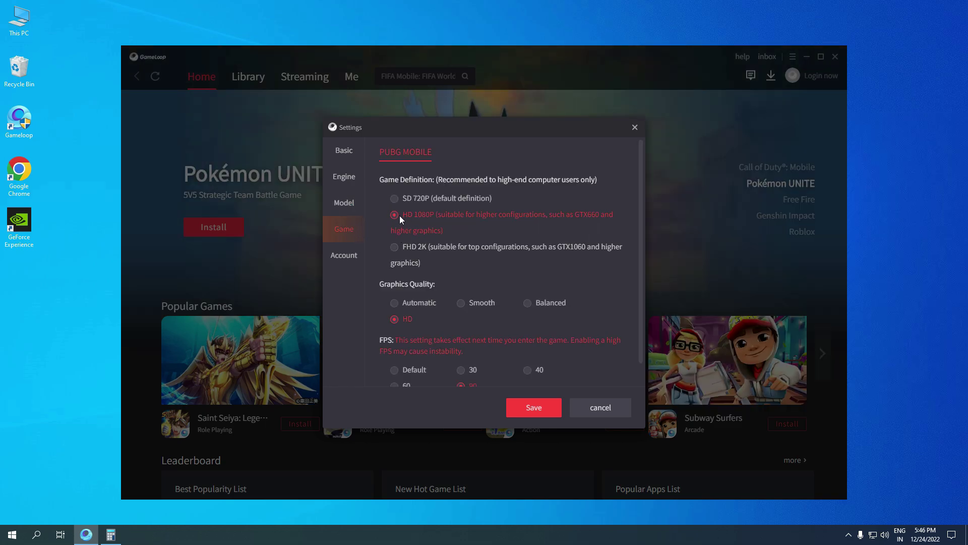
Set PUBG MOBILE's game definition to HD 1080P and graphics quality to Smooth, and save the emulator settings.
{"action": "left_click", "coordinate": [393, 198]}
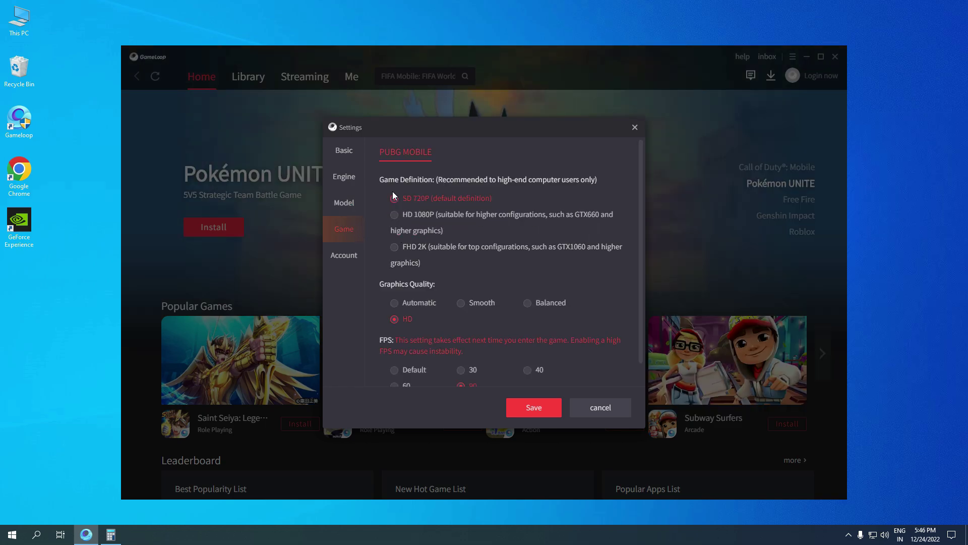
{"action": "left_click", "coordinate": [392, 215]}
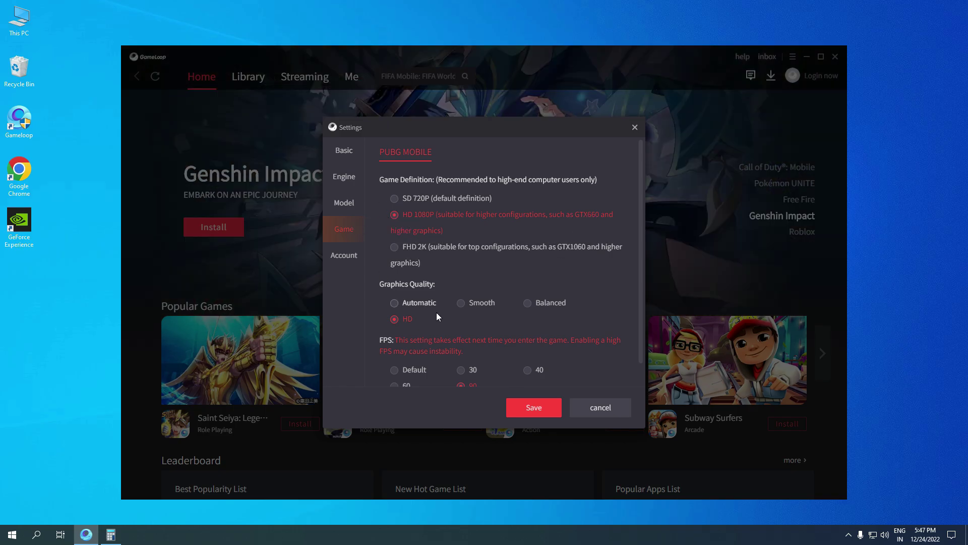
{"action": "left_click", "coordinate": [394, 304]}
{"action": "left_click", "coordinate": [472, 305]}
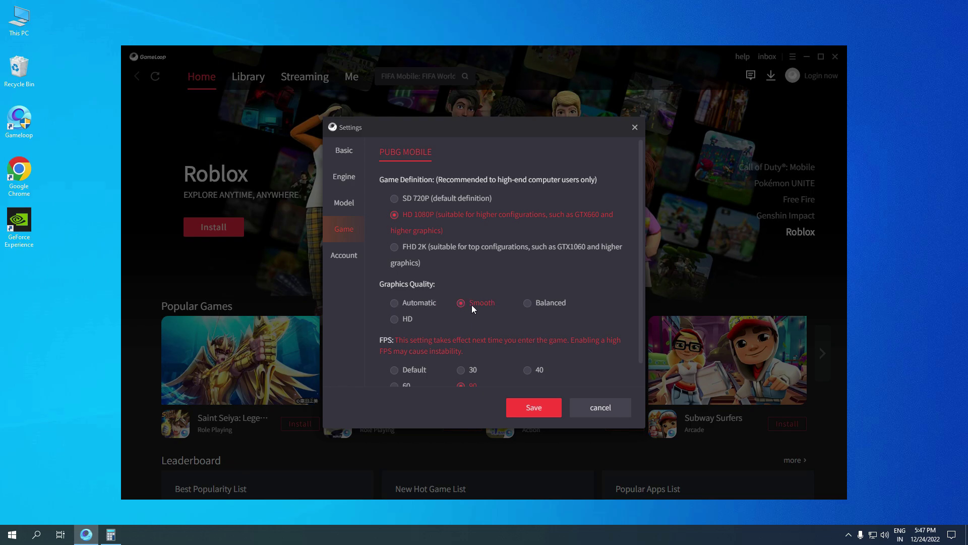
{"action": "scroll", "coordinate": [454, 303], "scroll_direction": "down", "scroll_amount": 1}
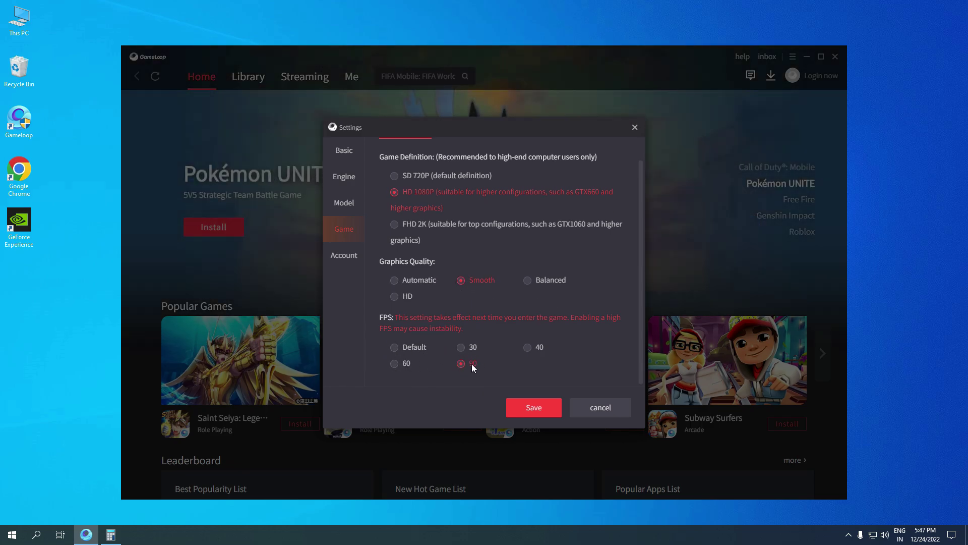
{"action": "left_click", "coordinate": [534, 407]}
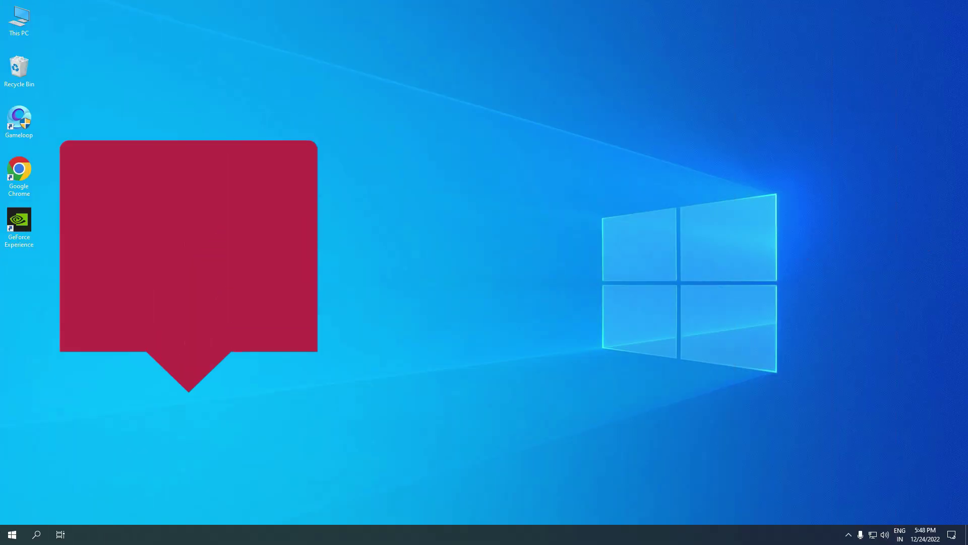
Check in Task Manager's CPU performance details whether virtualization is enabled, and close the window.
{"action": "right_click", "coordinate": [877, 534]}
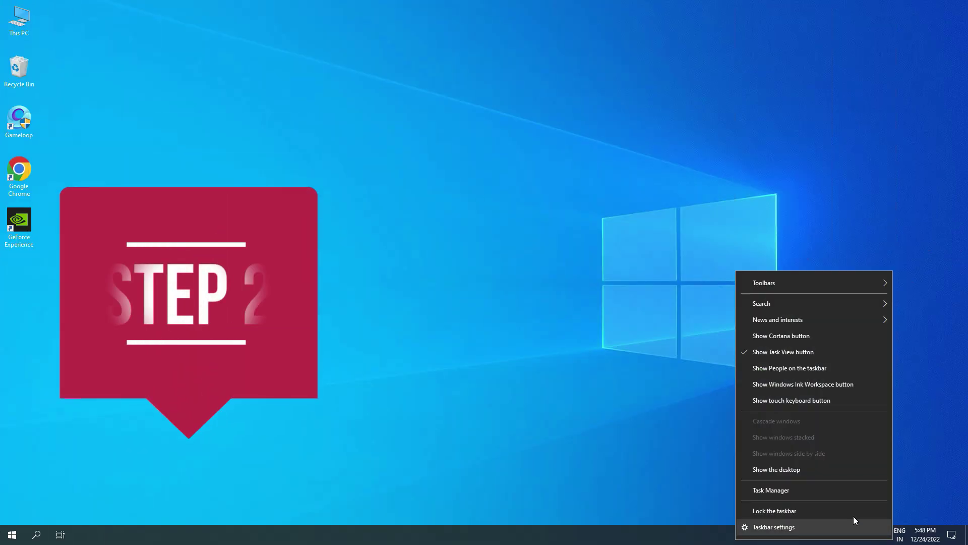
{"action": "left_click", "coordinate": [778, 490]}
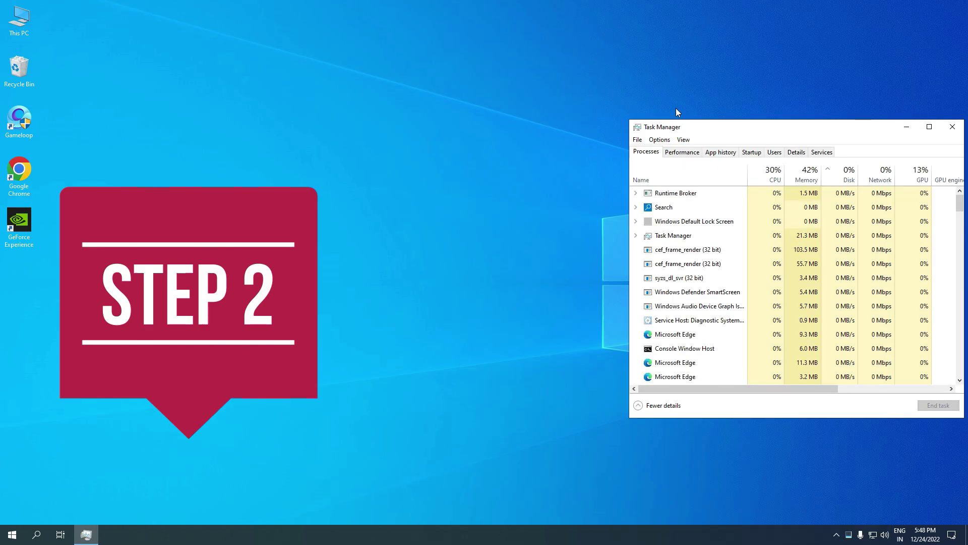
{"action": "left_click", "coordinate": [678, 153]}
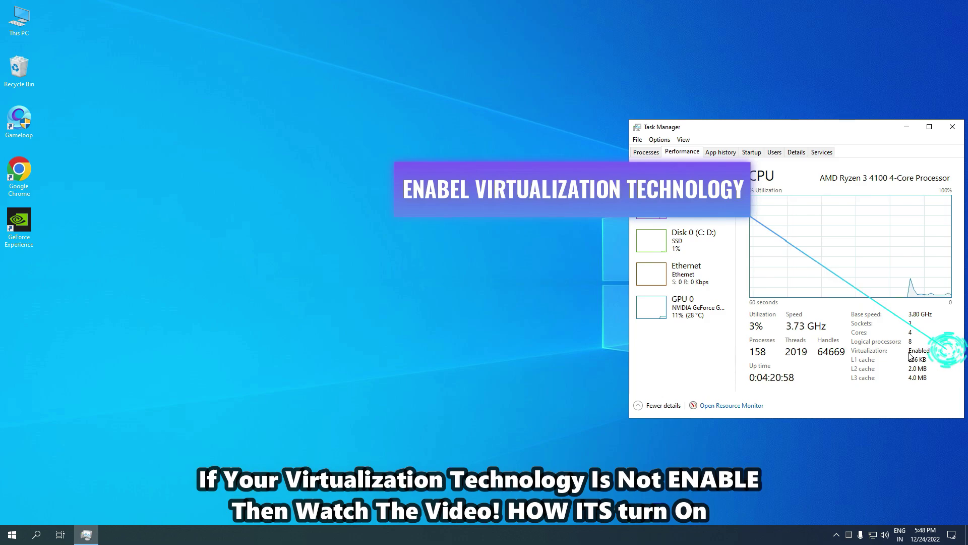
{"action": "left_click", "coordinate": [953, 127]}
Open Control Panel and bring up the list of Windows features that can be turned on or off.
{"action": "left_click", "coordinate": [37, 535]}
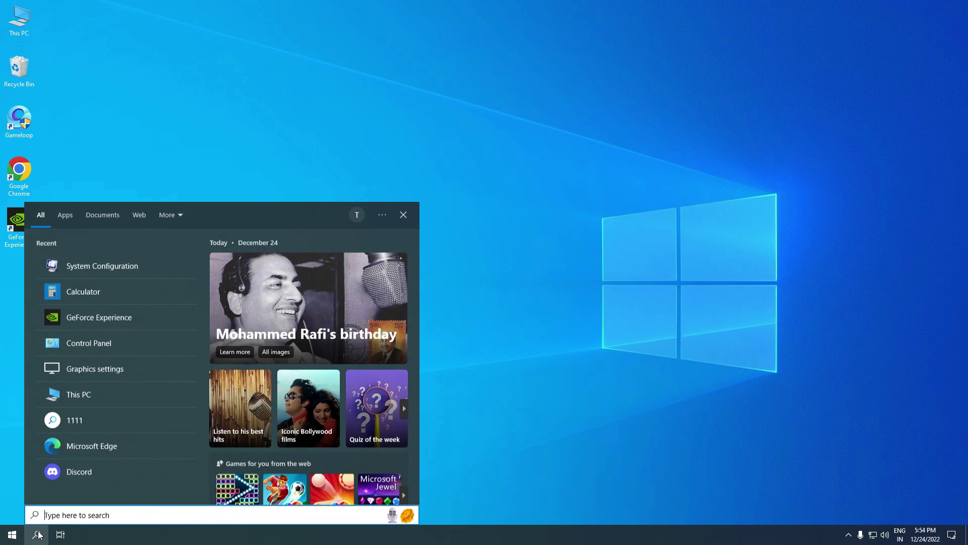
{"action": "type", "text": "c"}
{"action": "key", "text": "Return"}
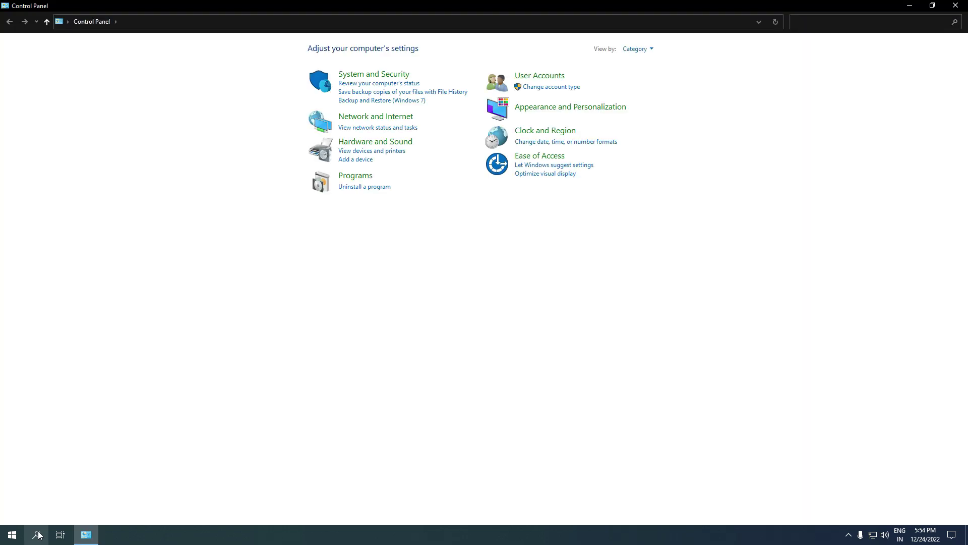
{"action": "left_click", "coordinate": [358, 187]}
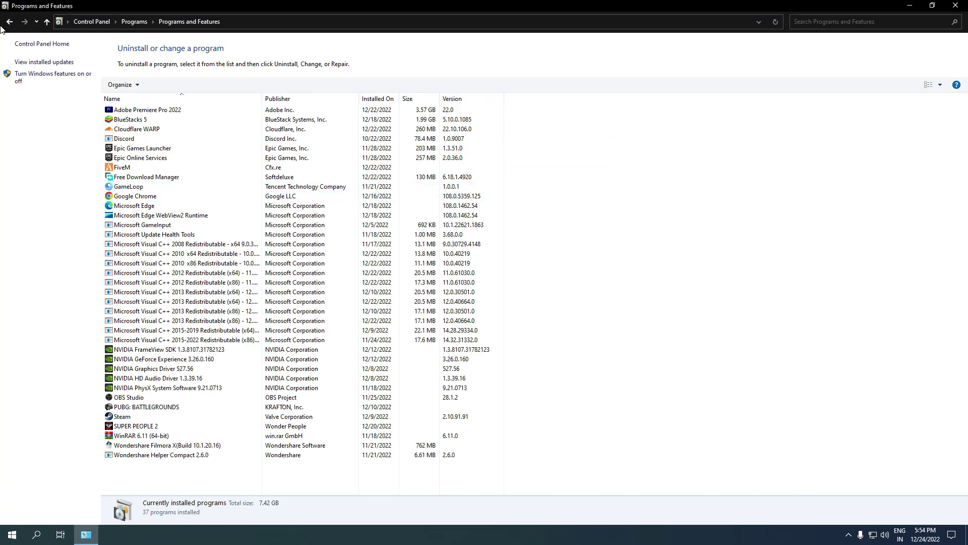
{"action": "left_click", "coordinate": [76, 77]}
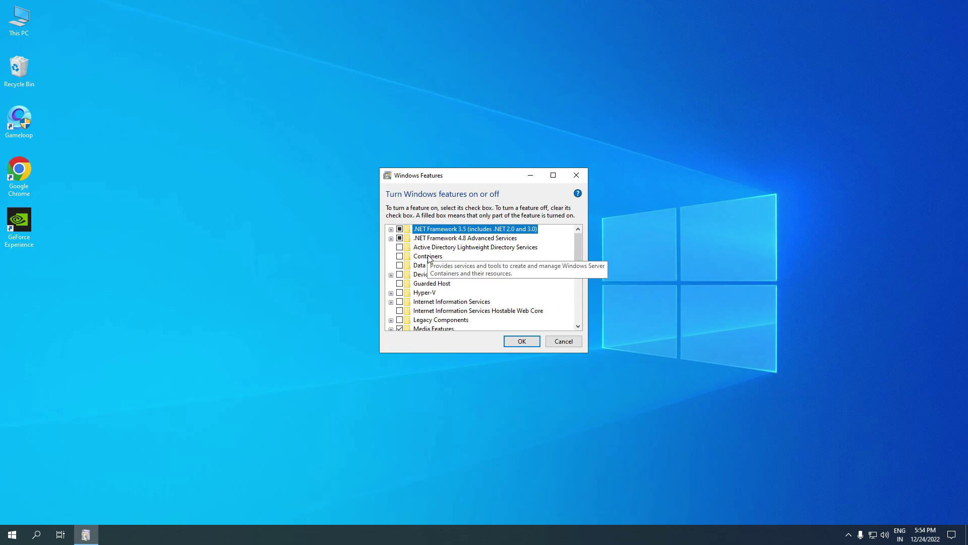
Expand Hyper-V in the Windows features list, make sure it is turned off and confirm the selection.
{"action": "scroll", "coordinate": [461, 267], "scroll_direction": "down", "scroll_amount": 2}
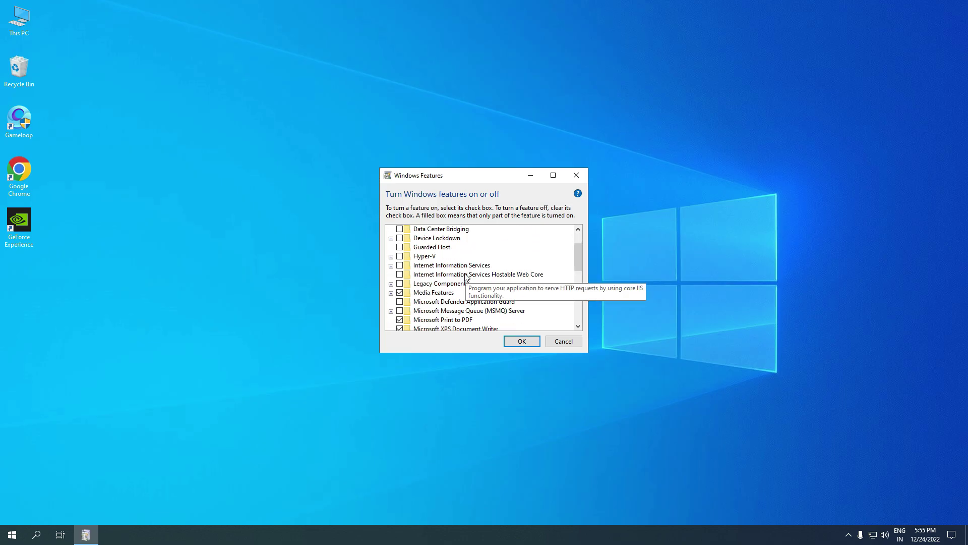
{"action": "left_click", "coordinate": [391, 256]}
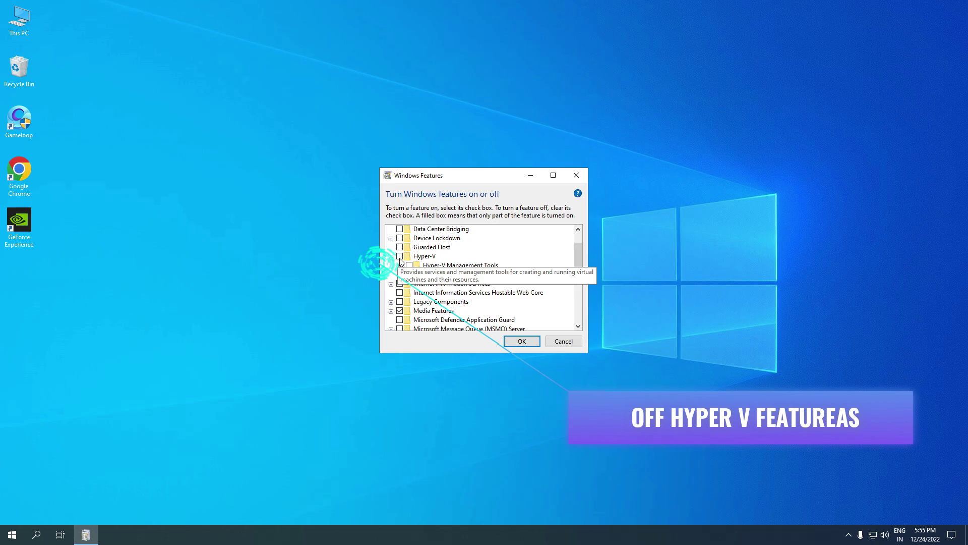
{"action": "left_click", "coordinate": [400, 257]}
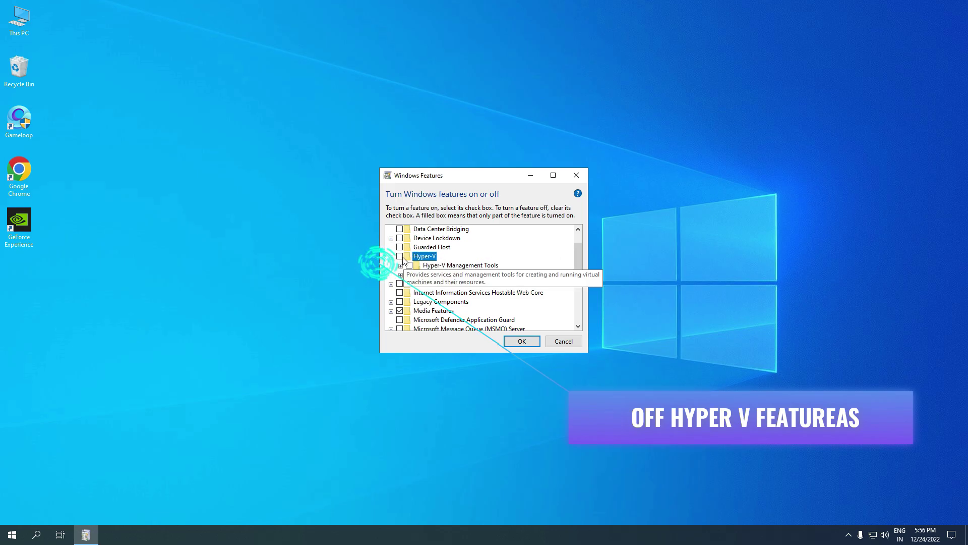
{"action": "left_click", "coordinate": [523, 341]}
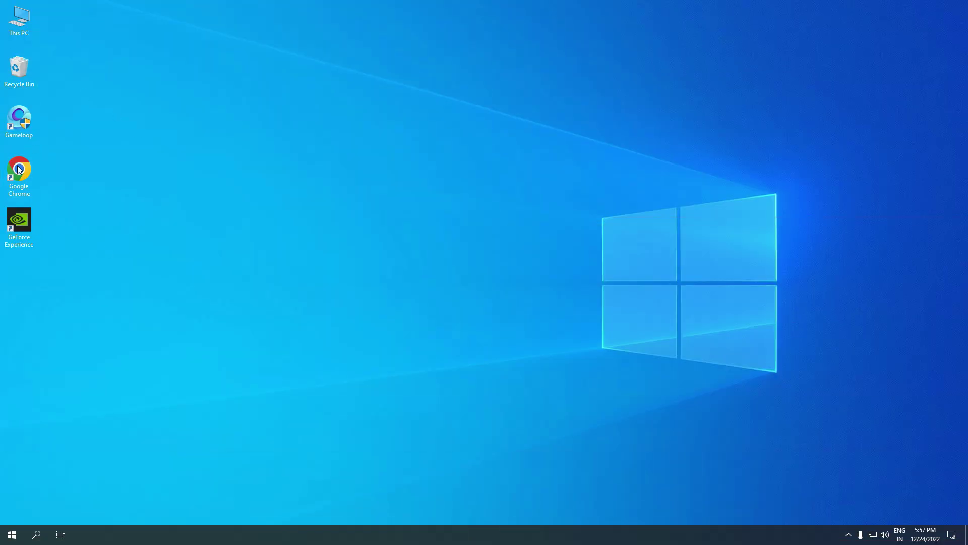
Switch to Google Chrome, search for driver booster and download Driver Booster 10 Free from the IObit site.
{"action": "double_click", "coordinate": [19, 171]}
{"action": "left_click", "coordinate": [400, 210]}
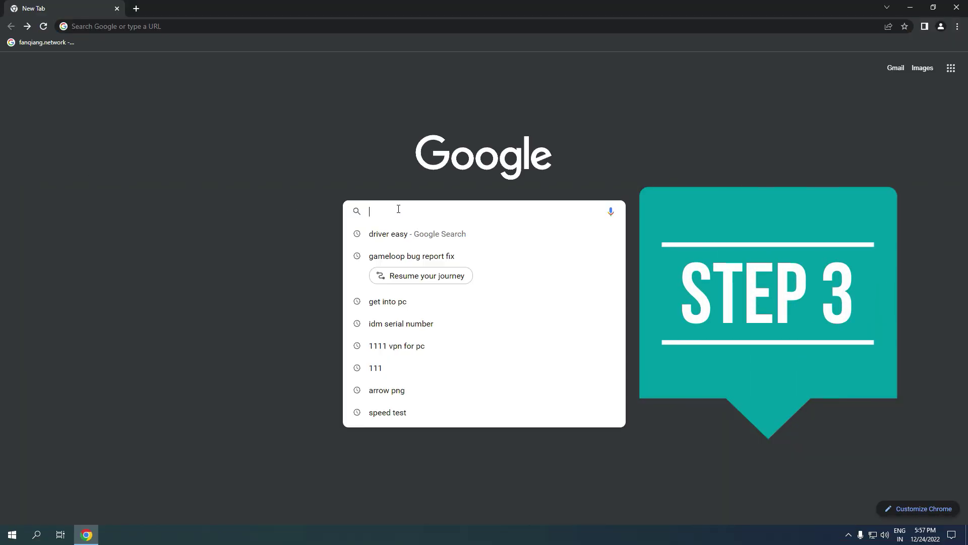
{"action": "type", "text": "driver"}
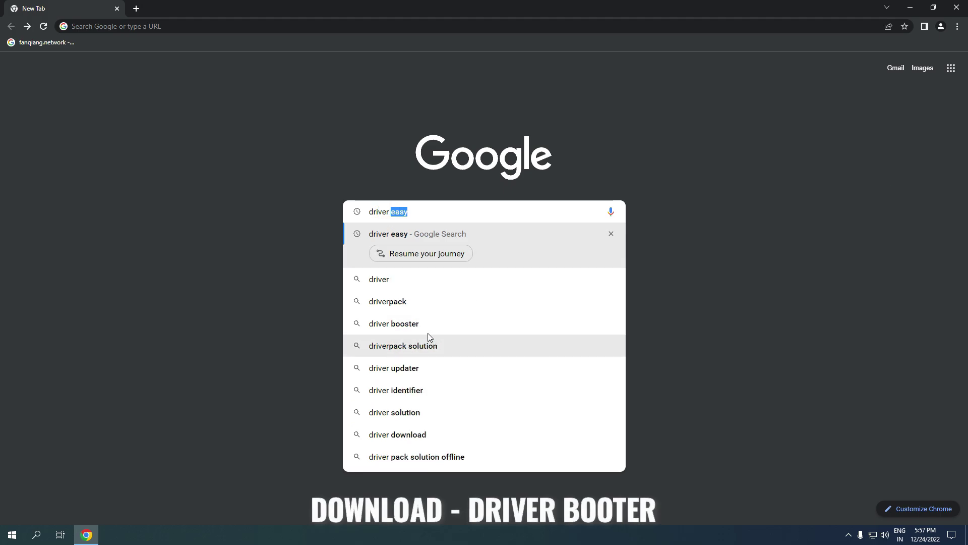
{"action": "left_click", "coordinate": [428, 323]}
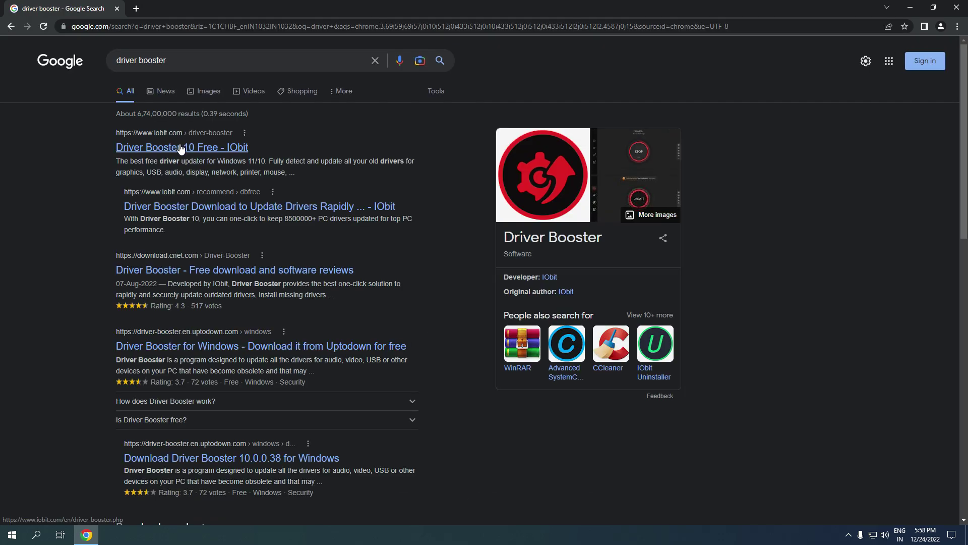
{"action": "left_click", "coordinate": [180, 145]}
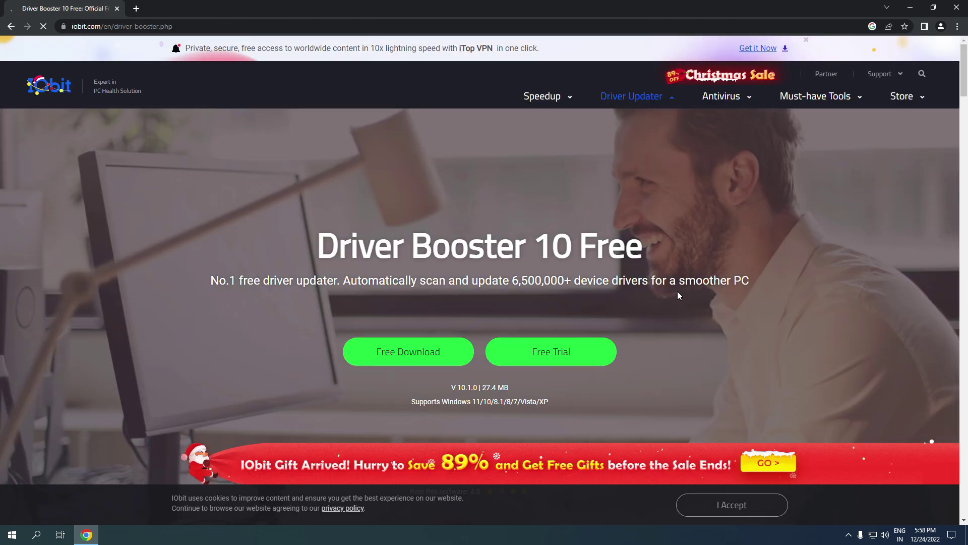
{"action": "left_click", "coordinate": [404, 357]}
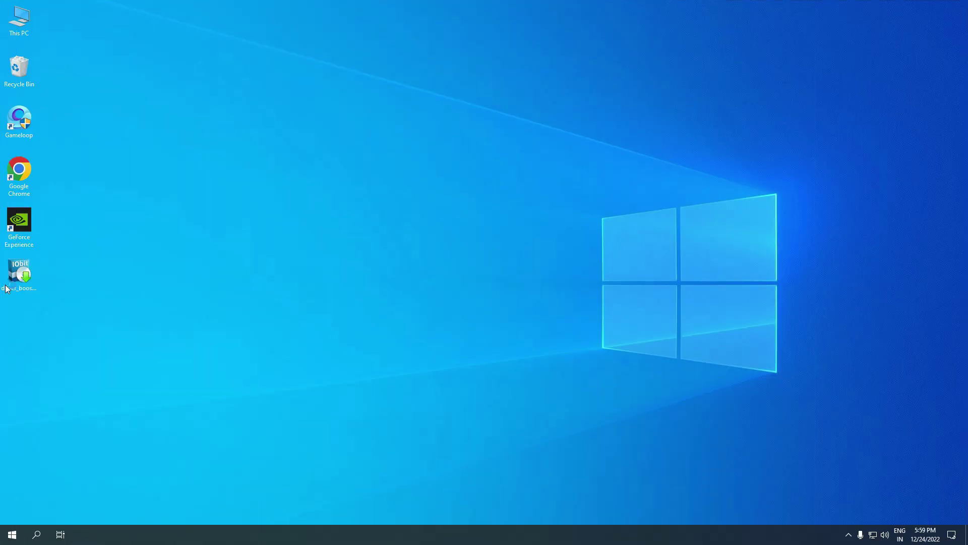
Launch the downloaded Driver Booster setup and allow it to make changes to the device.
{"action": "double_click", "coordinate": [7, 289]}
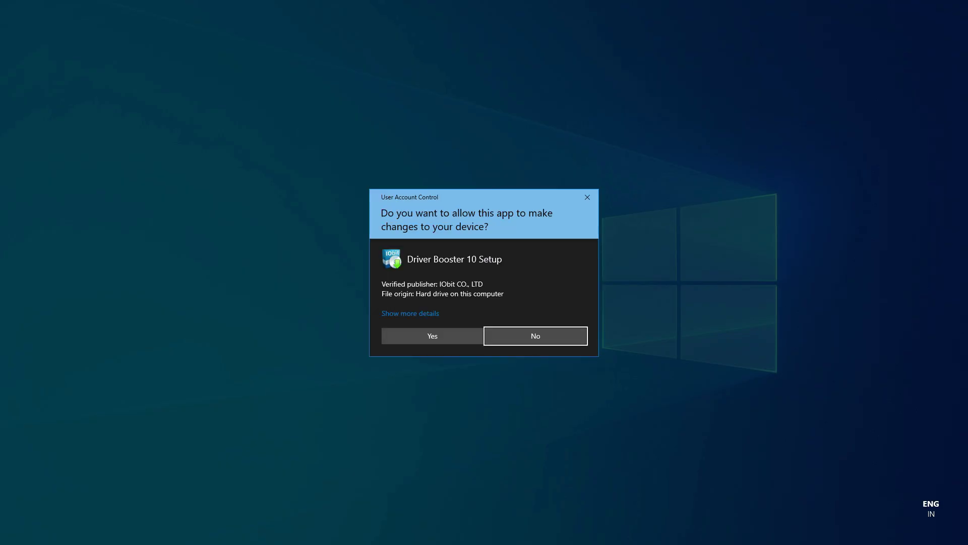
{"action": "key", "text": "Left"}
{"action": "key", "text": "Return"}
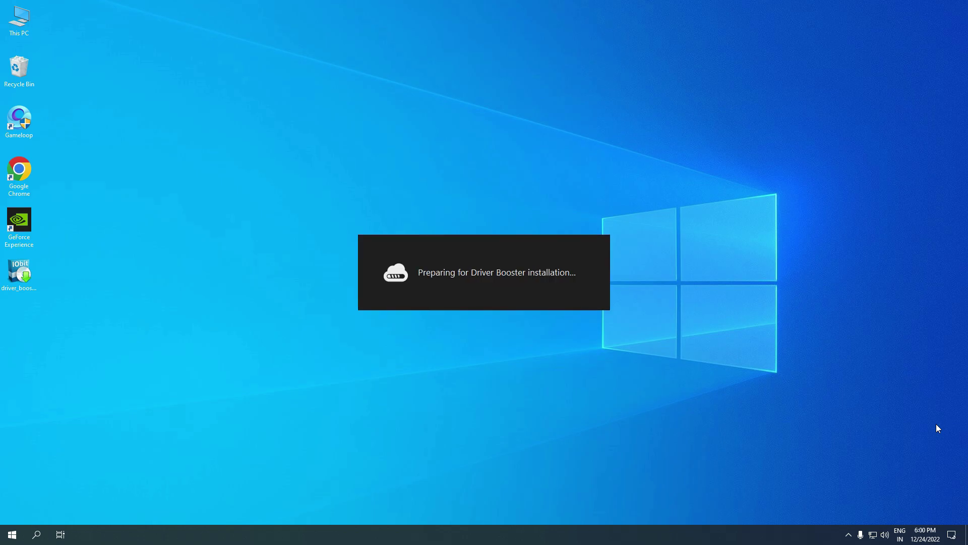
Install Driver Booster 10 and decline the Advanced SystemCare e-mail subscription.
{"action": "left_click", "coordinate": [518, 296]}
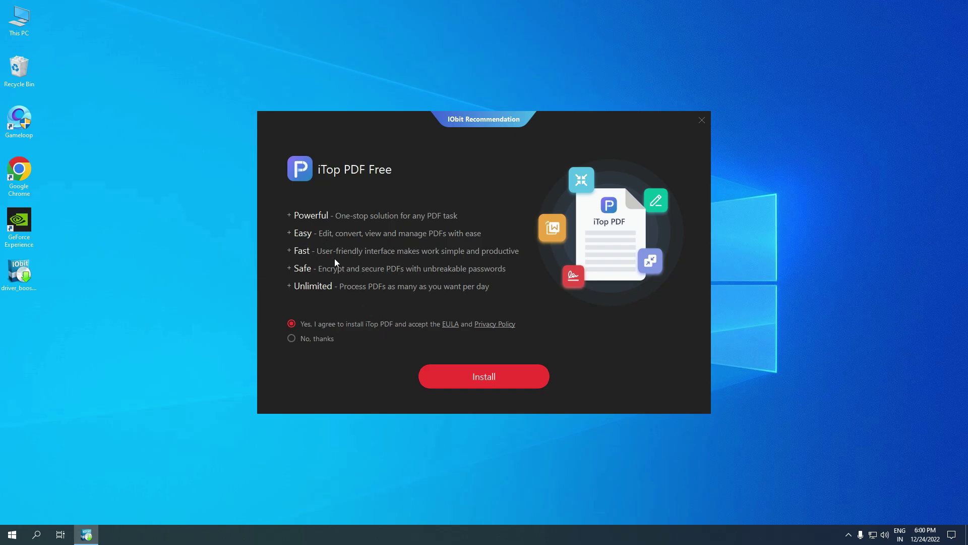
{"action": "left_click", "coordinate": [483, 371]}
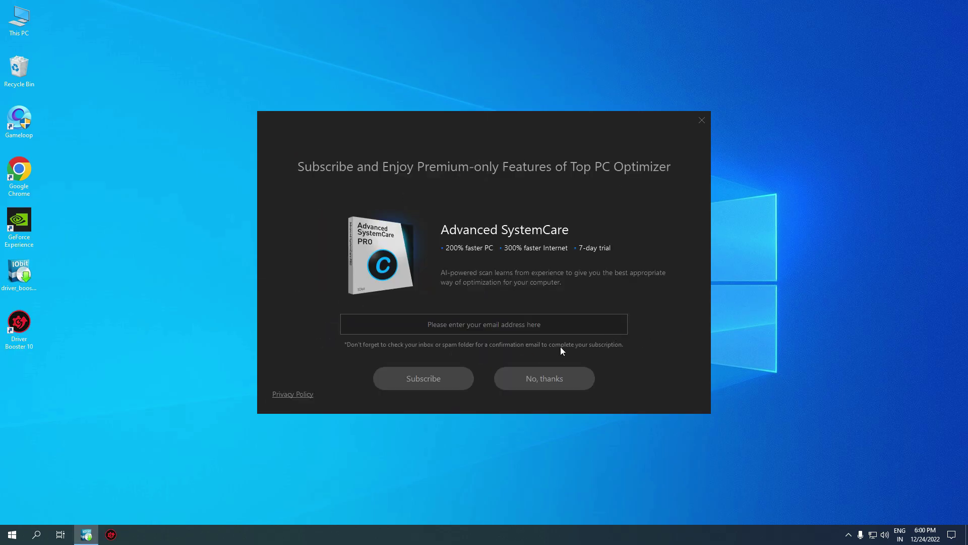
{"action": "left_click", "coordinate": [524, 379]}
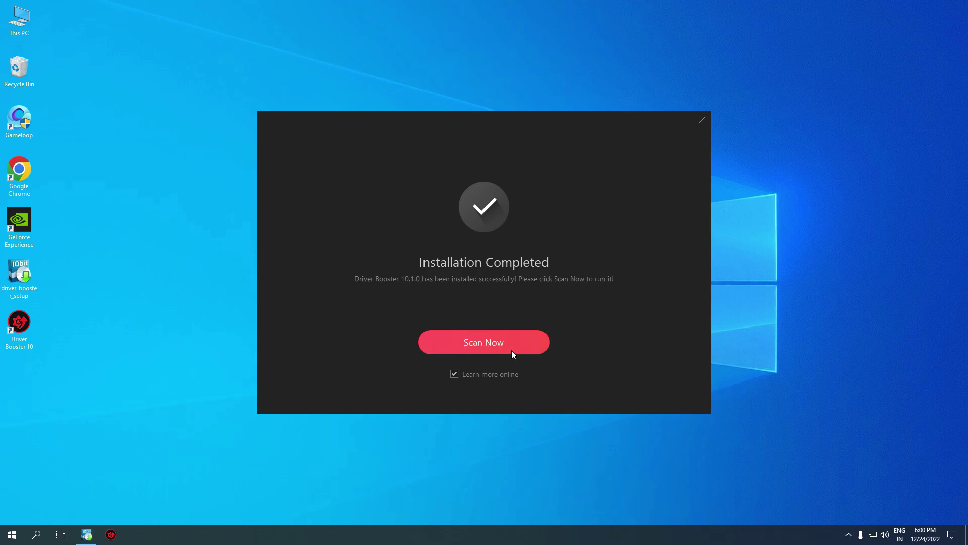
Scan the system with Driver Booster, update all outdated device drivers, dismiss the PRO upgrade offer and close the program.
{"action": "left_click", "coordinate": [474, 341]}
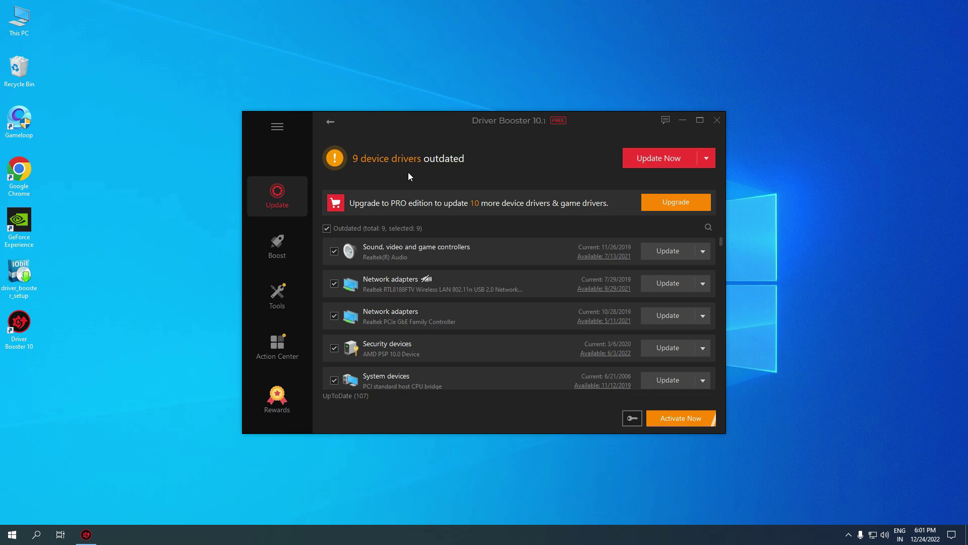
{"action": "left_click", "coordinate": [668, 159]}
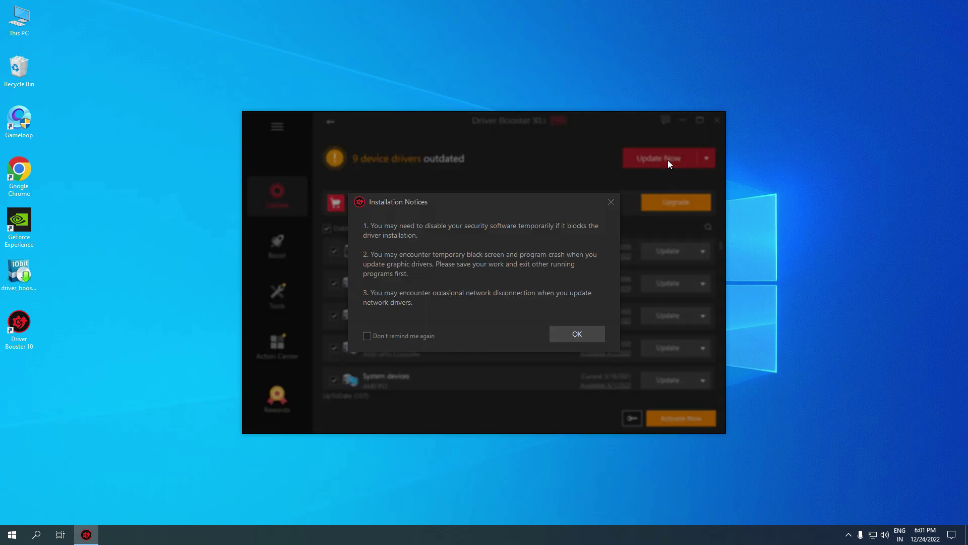
{"action": "left_click", "coordinate": [573, 334]}
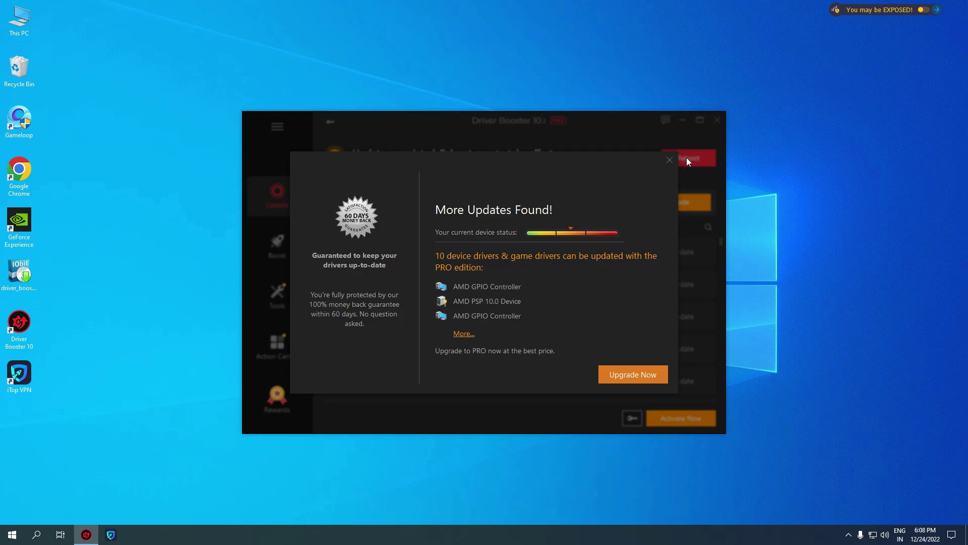
{"action": "left_click", "coordinate": [668, 160]}
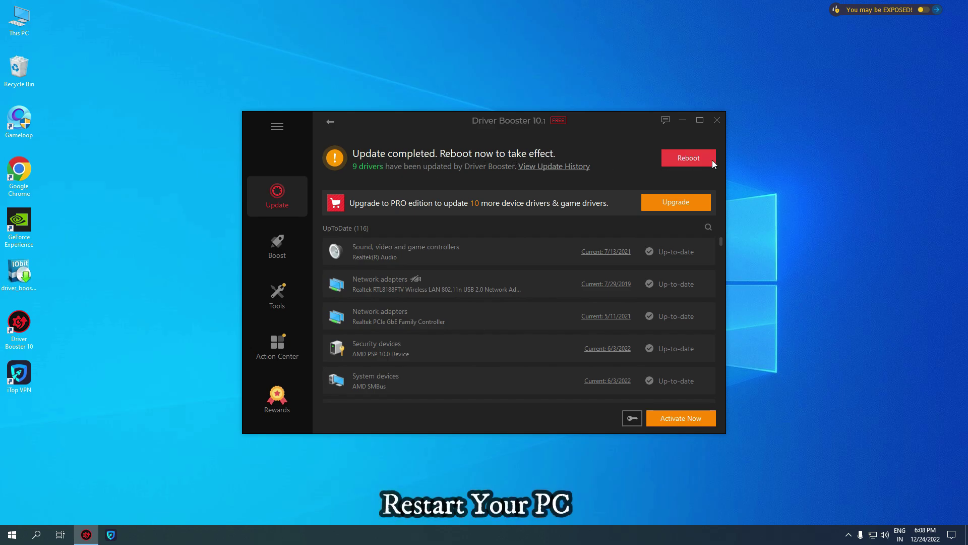
{"action": "left_click", "coordinate": [719, 126]}
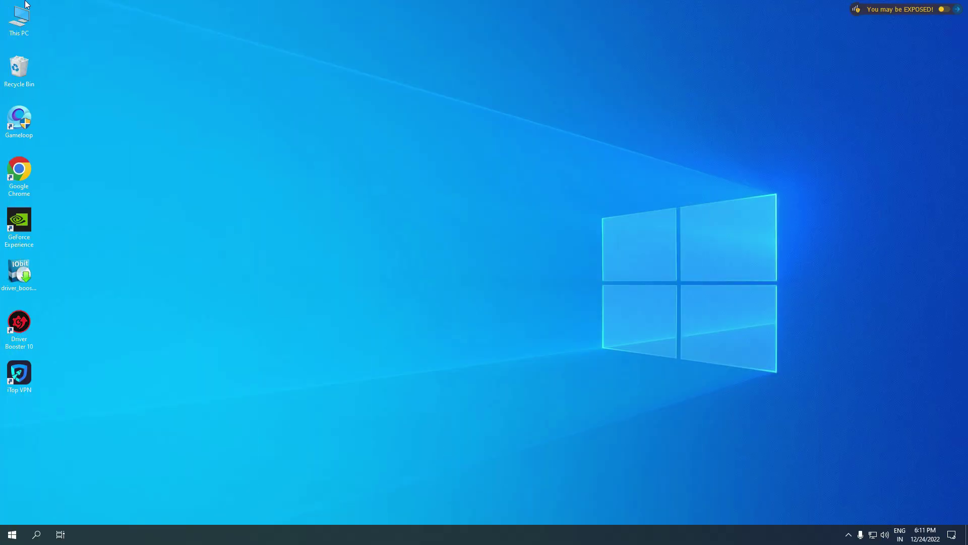
Open Computer Management for This PC and expand the display adapters in Device Manager.
{"action": "right_click", "coordinate": [17, 13]}
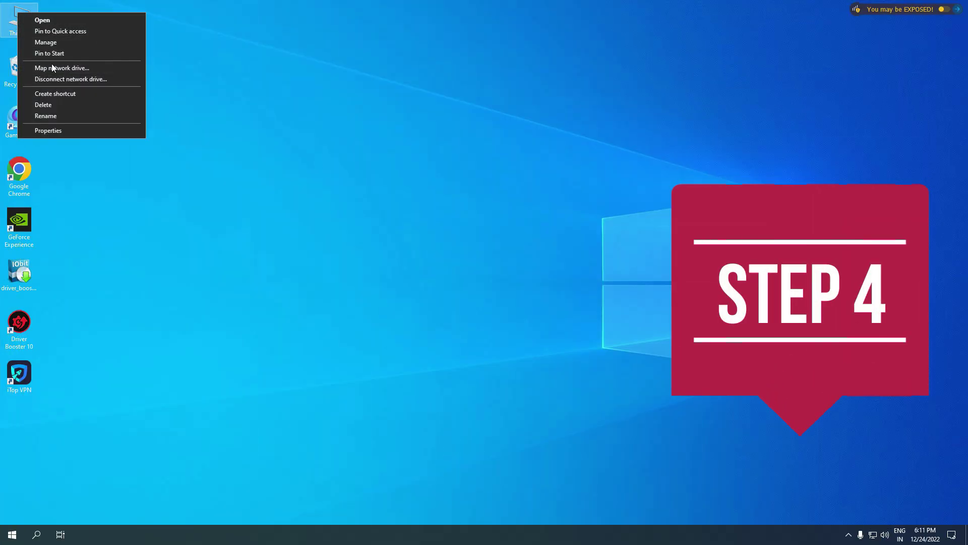
{"action": "left_click", "coordinate": [68, 41]}
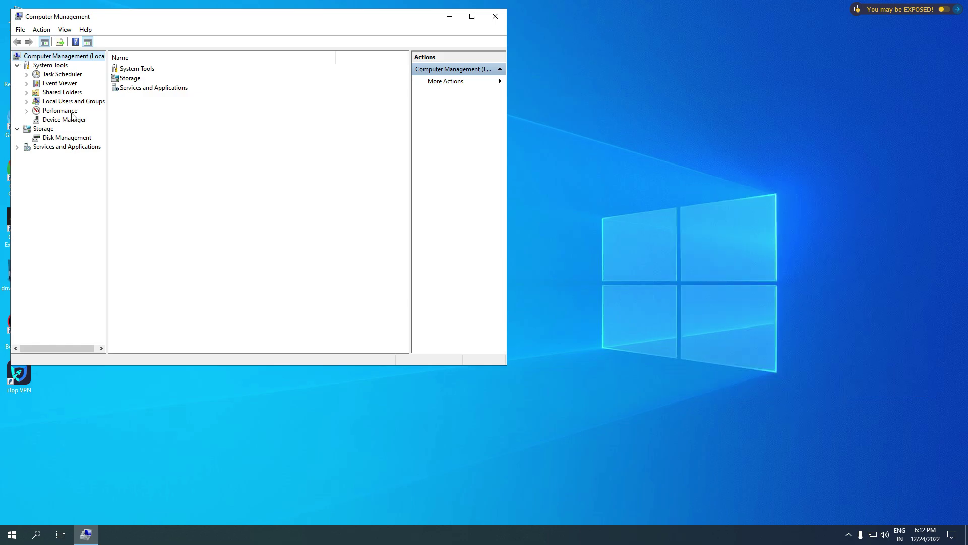
{"action": "left_click", "coordinate": [64, 119]}
{"action": "left_click", "coordinate": [123, 93]}
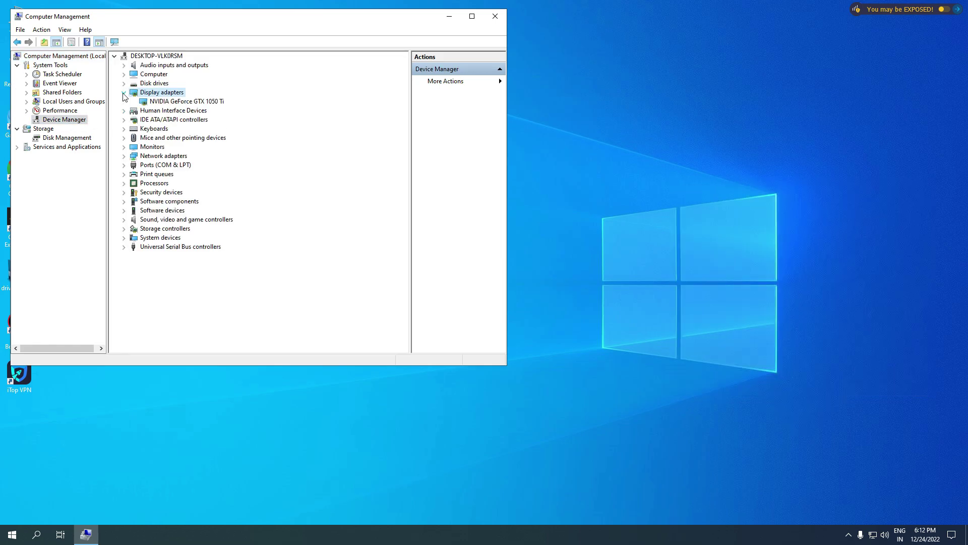
Update the NVIDIA GeForce GTX 1050 Ti driver by searching the computer's Documents folder including subfolders, and close Computer Management.
{"action": "left_click", "coordinate": [197, 101]}
{"action": "right_click", "coordinate": [188, 100]}
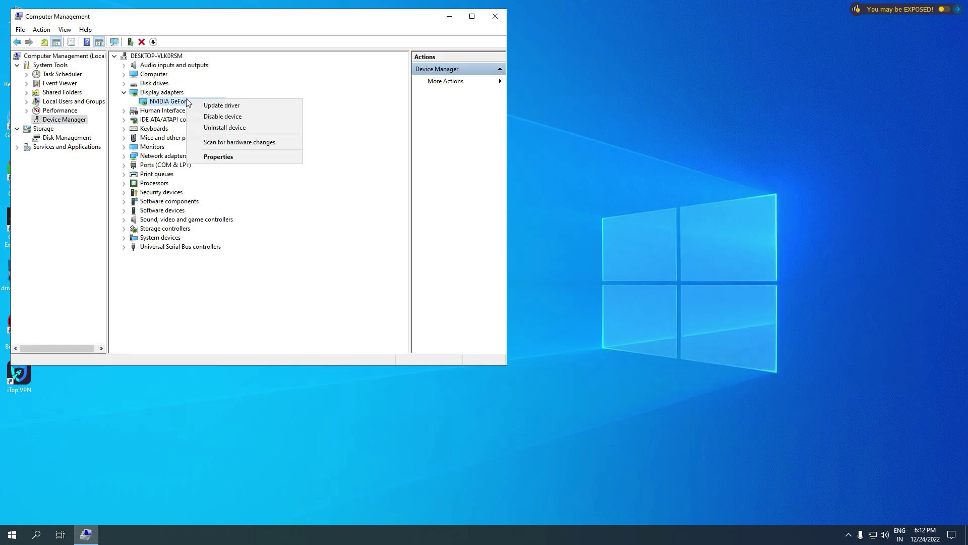
{"action": "left_click", "coordinate": [247, 106]}
{"action": "left_click", "coordinate": [214, 225]}
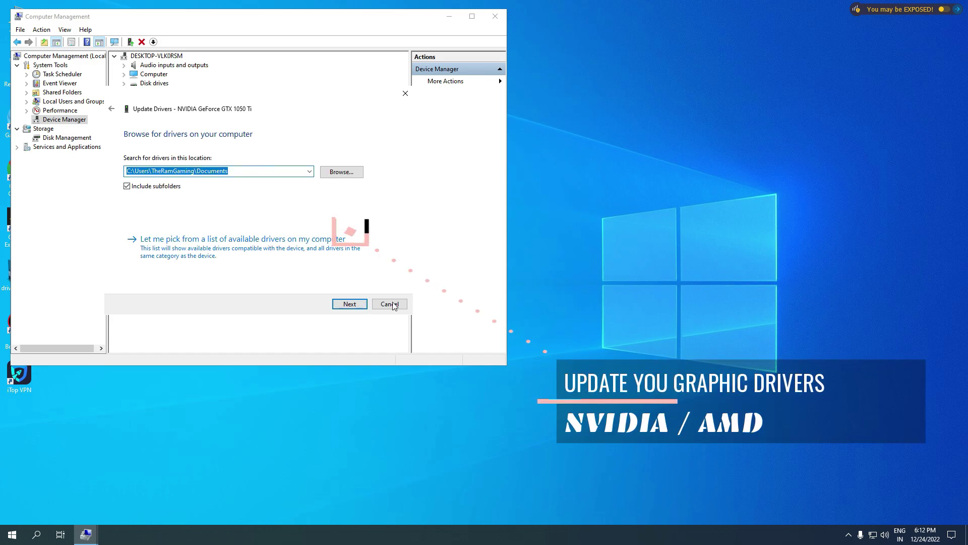
{"action": "left_click", "coordinate": [361, 305]}
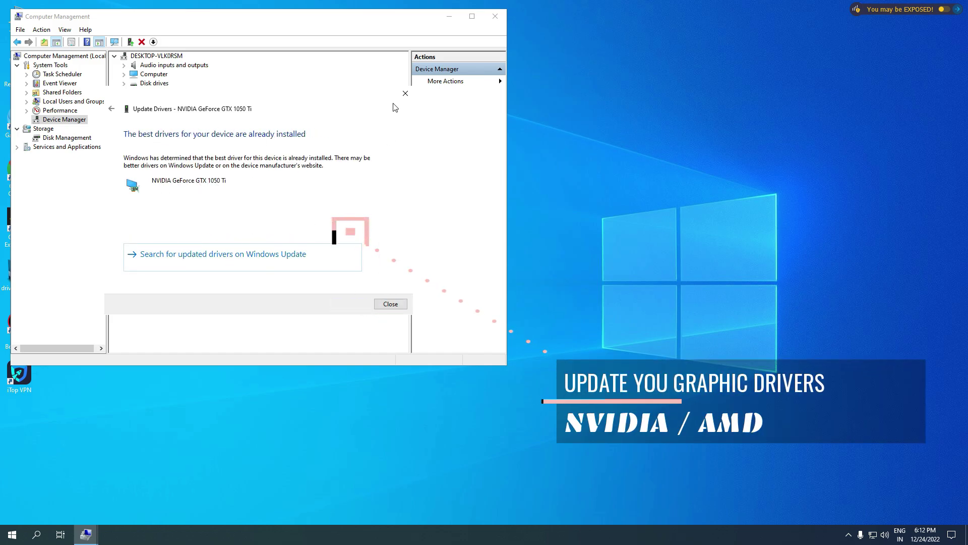
{"action": "left_click", "coordinate": [405, 93]}
{"action": "left_click", "coordinate": [496, 16]}
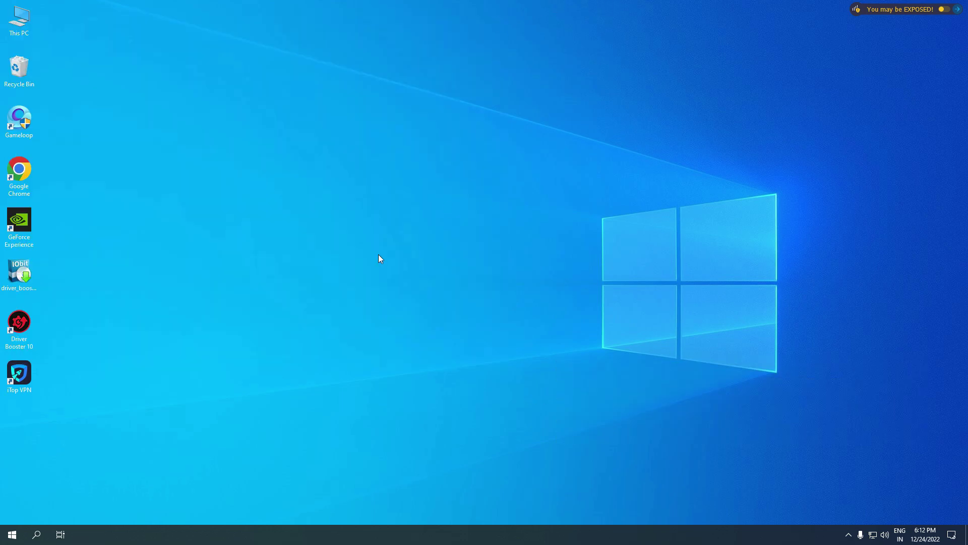
Switch to GeForce Experience, check for graphics driver updates, view the driver preference options and close the program.
{"action": "double_click", "coordinate": [26, 215]}
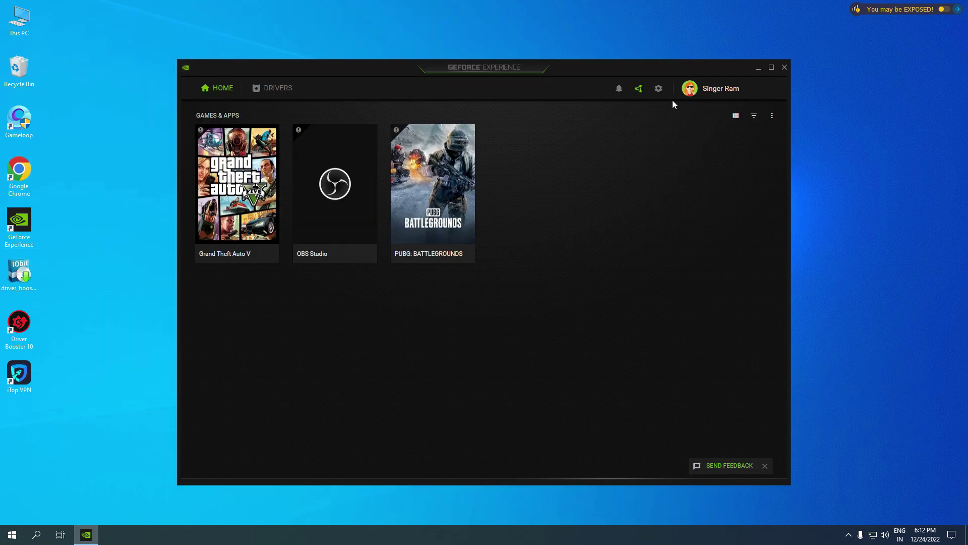
{"action": "left_click", "coordinate": [280, 93]}
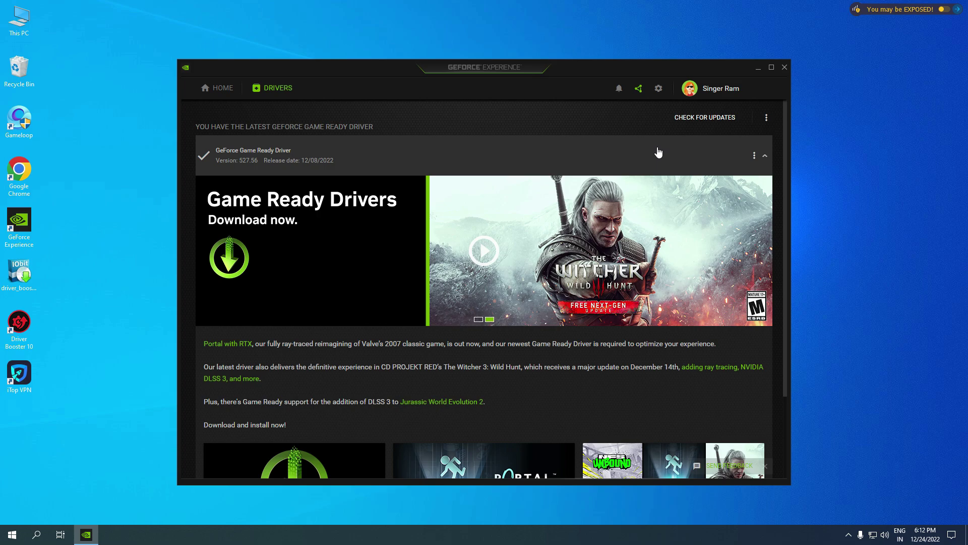
{"action": "left_click", "coordinate": [711, 117]}
{"action": "left_click", "coordinate": [767, 117]}
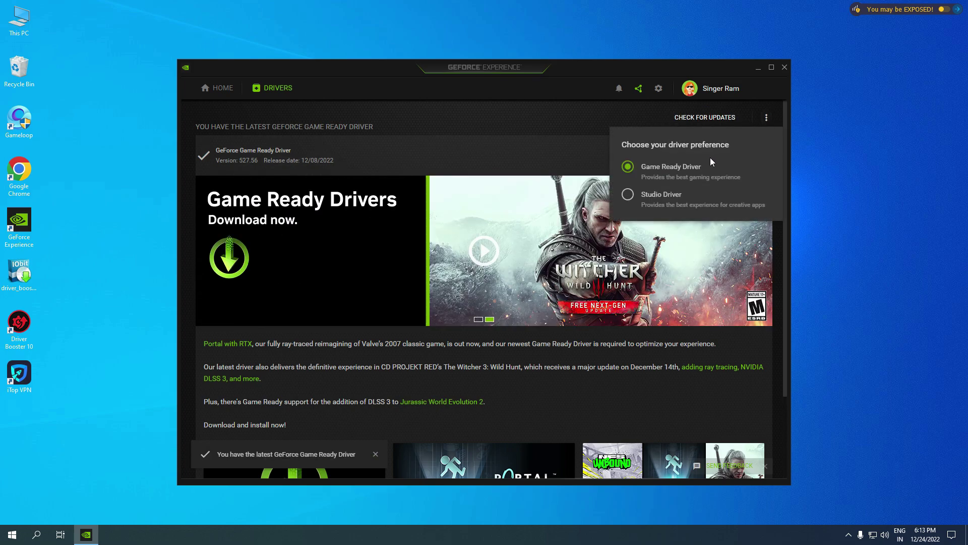
{"action": "left_click", "coordinate": [755, 118]}
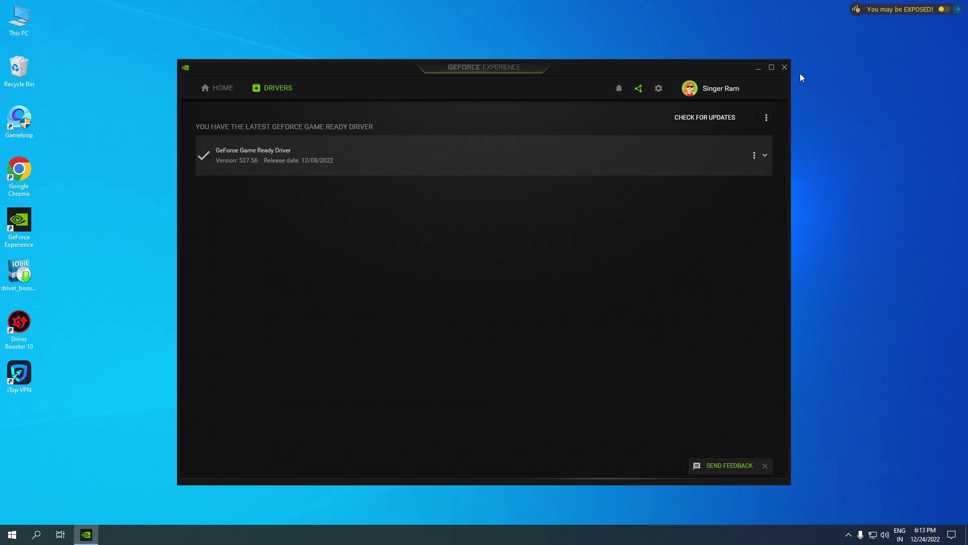
{"action": "left_click", "coordinate": [784, 68]}
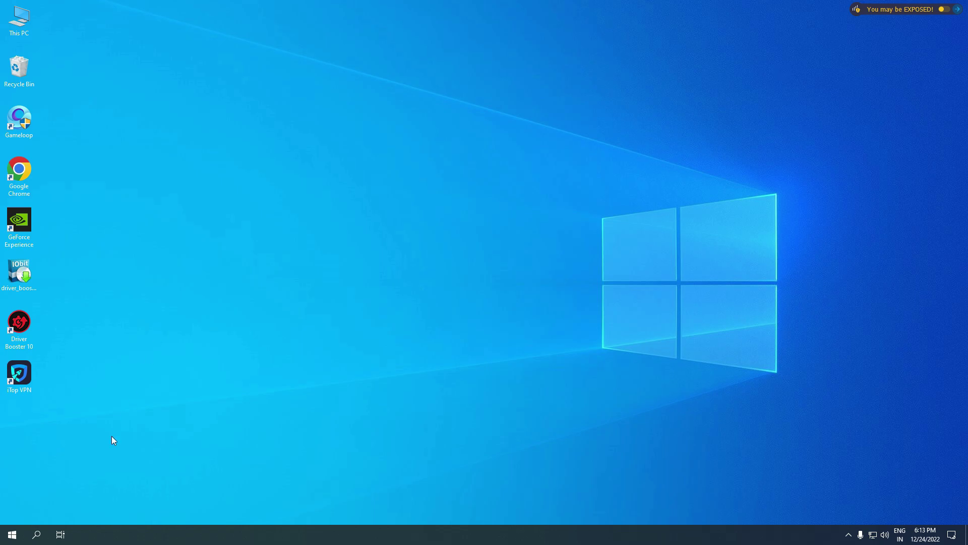
Search Windows for the Graphics settings and bring up the graphics performance preference list.
{"action": "left_click", "coordinate": [34, 535]}
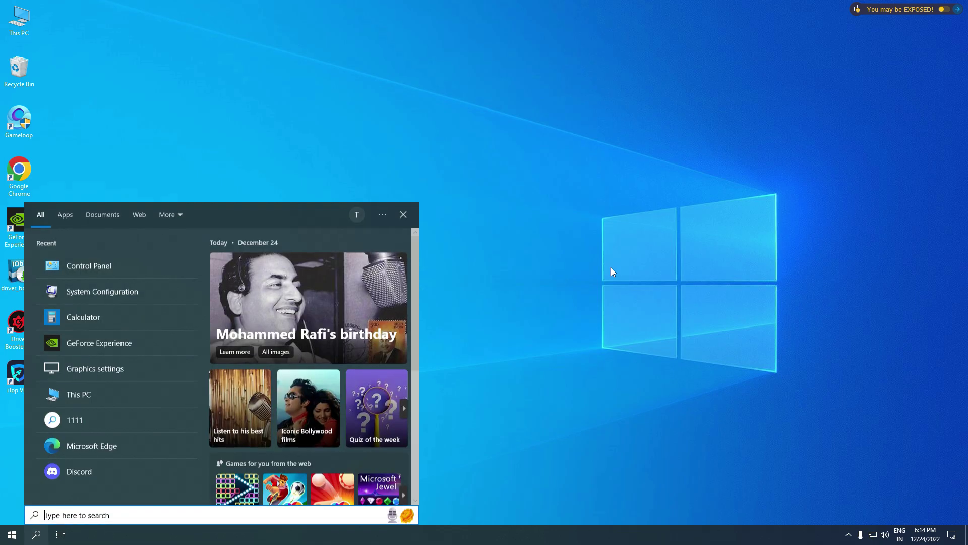
{"action": "type", "text": "gra"}
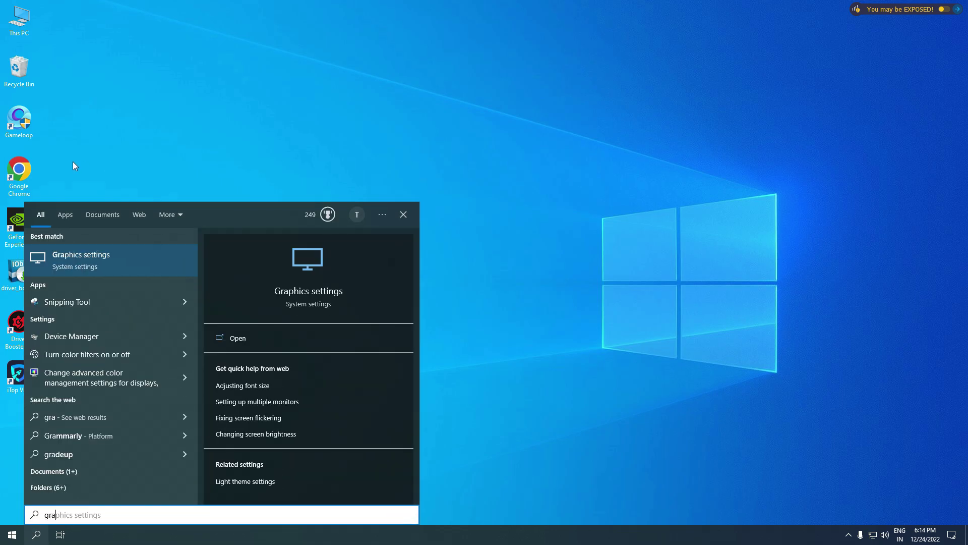
{"action": "left_click", "coordinate": [76, 268]}
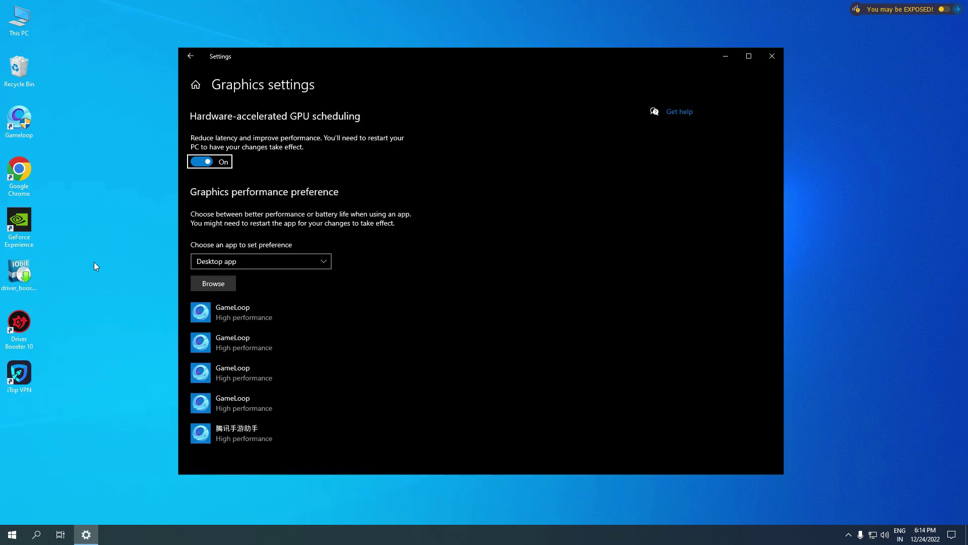
{"action": "scroll", "coordinate": [386, 225], "scroll_direction": "down", "scroll_amount": 1}
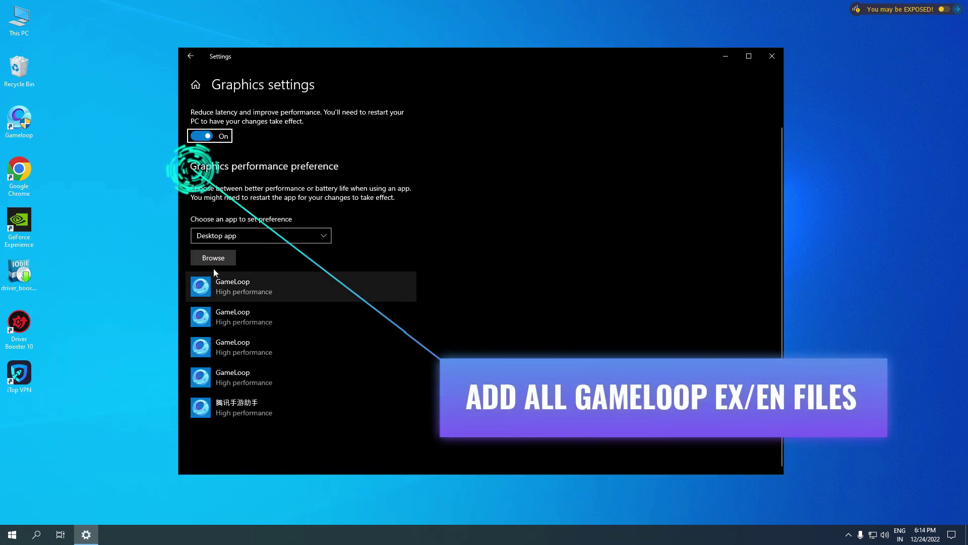
Browse for a desktop app, look over the GameLoop emulator applications in C:\Program Files\TxGameAssistant\ui and cancel without adding any.
{"action": "left_click", "coordinate": [204, 258]}
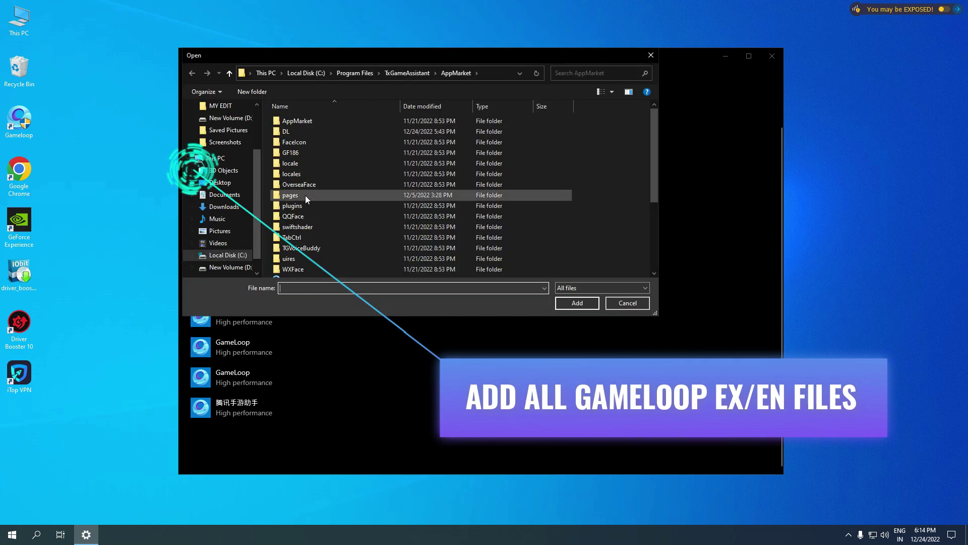
{"action": "left_click", "coordinate": [228, 255]}
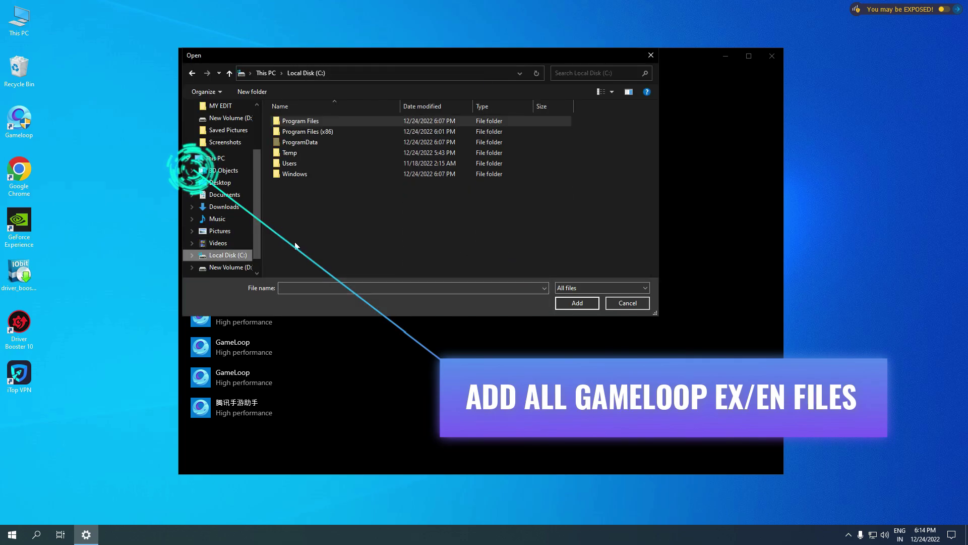
{"action": "double_click", "coordinate": [306, 119]}
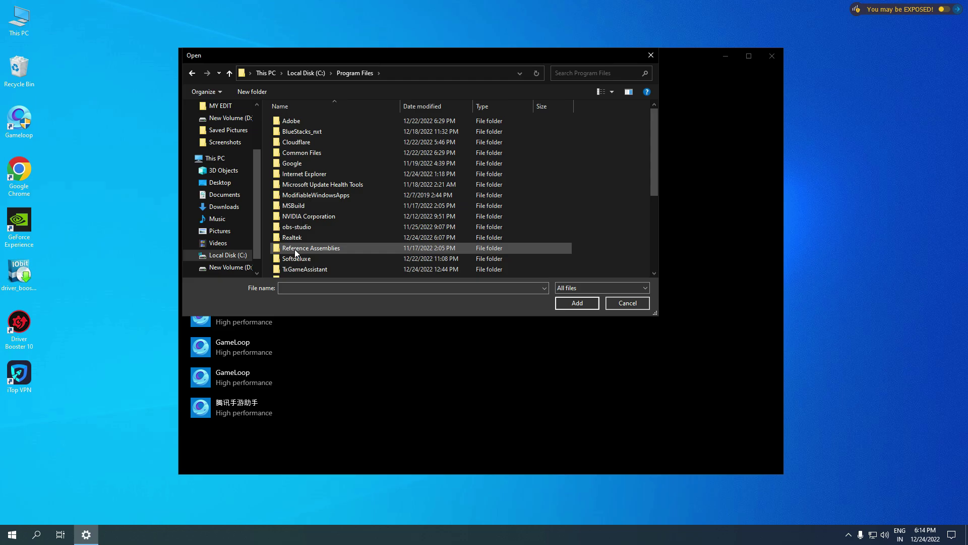
{"action": "double_click", "coordinate": [301, 268]}
{"action": "double_click", "coordinate": [300, 141]}
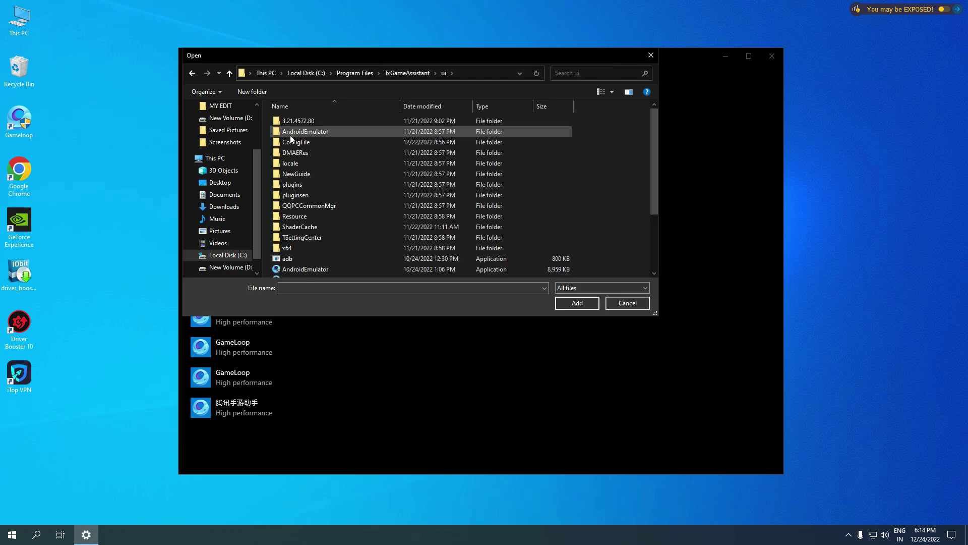
{"action": "scroll", "coordinate": [293, 161], "scroll_direction": "down", "scroll_amount": 3}
{"action": "left_click", "coordinate": [300, 187]}
{"action": "scroll", "coordinate": [299, 192], "scroll_direction": "down", "scroll_amount": 1}
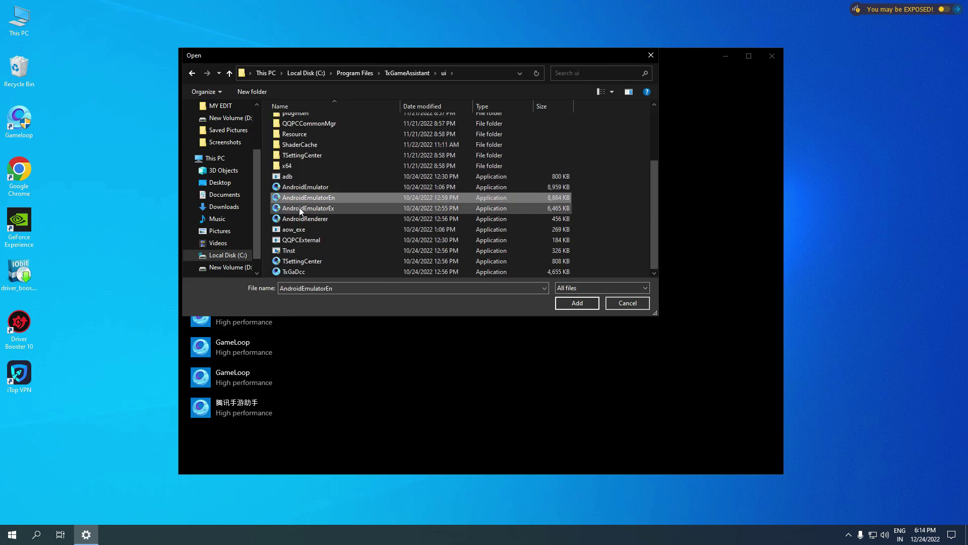
{"action": "left_click", "coordinate": [299, 218]}
{"action": "left_click", "coordinate": [619, 303]}
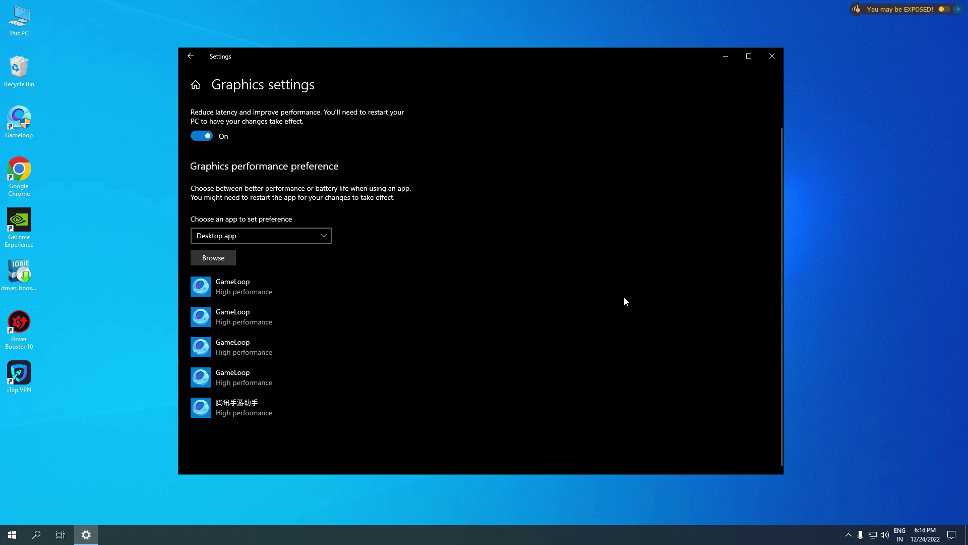
Save the High performance graphics preference for the first two GameLoop entries, close Settings and refresh the desktop.
{"action": "left_click", "coordinate": [245, 285]}
{"action": "left_click", "coordinate": [347, 337]}
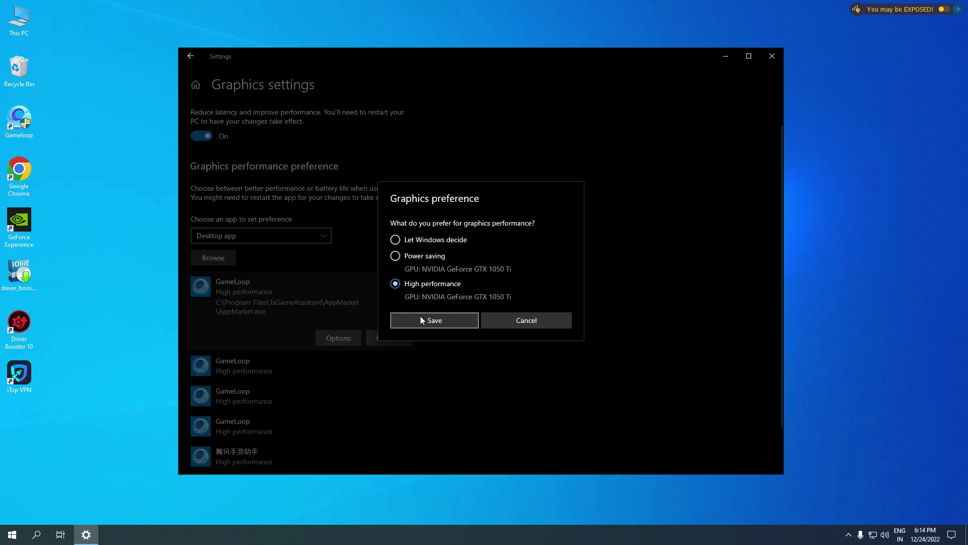
{"action": "left_click", "coordinate": [420, 318]}
{"action": "left_click", "coordinate": [276, 363]}
{"action": "left_click", "coordinate": [340, 359]}
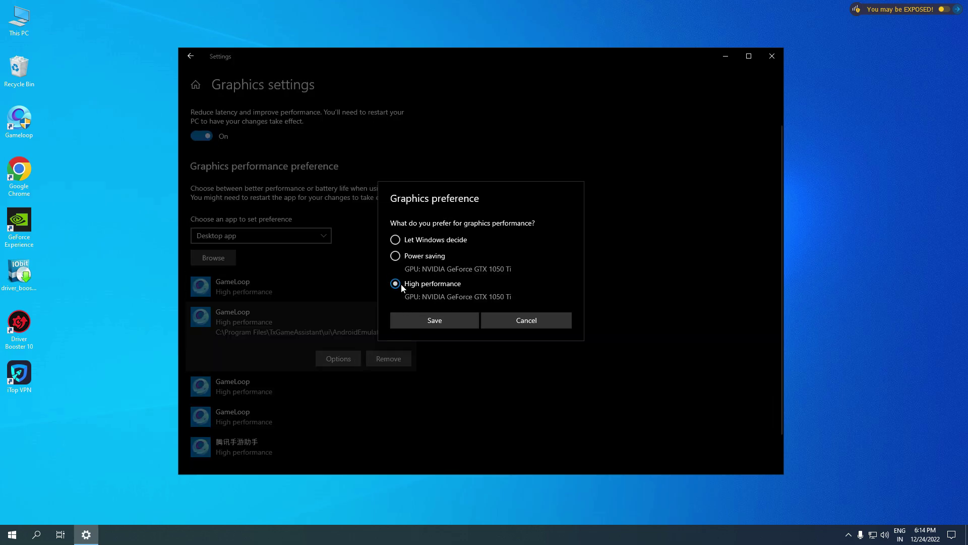
{"action": "left_click", "coordinate": [426, 319]}
{"action": "left_click", "coordinate": [768, 54]}
{"action": "right_click", "coordinate": [768, 52]}
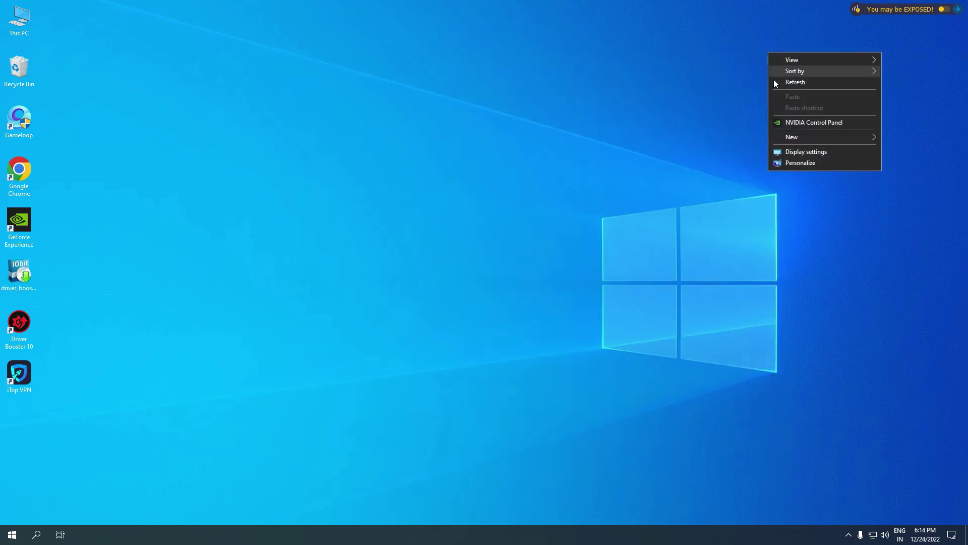
{"action": "left_click", "coordinate": [794, 82]}
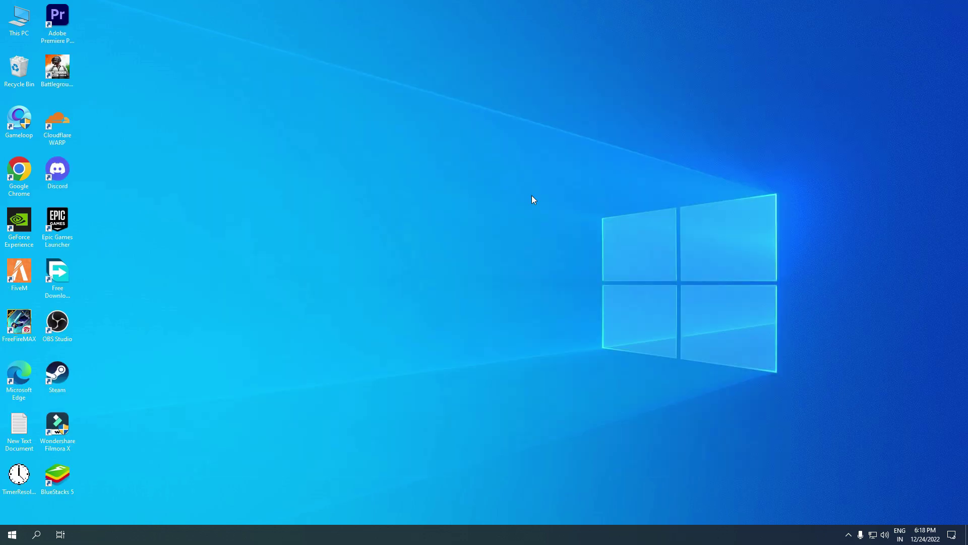
Open the Windows Temp folder with the Run command temp.
{"action": "key", "text": "super+r"}
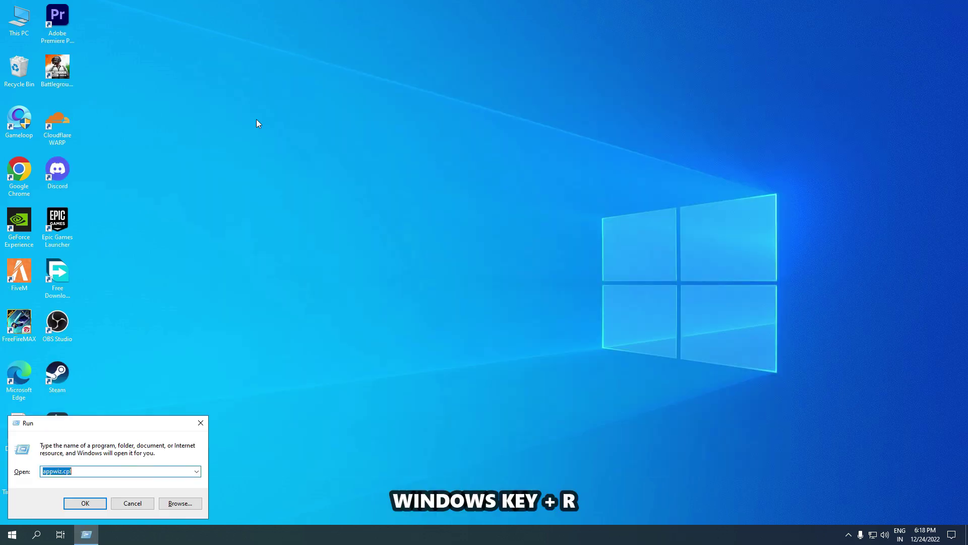
{"action": "key", "text": "BackSpace"}
{"action": "type", "text": "temp"}
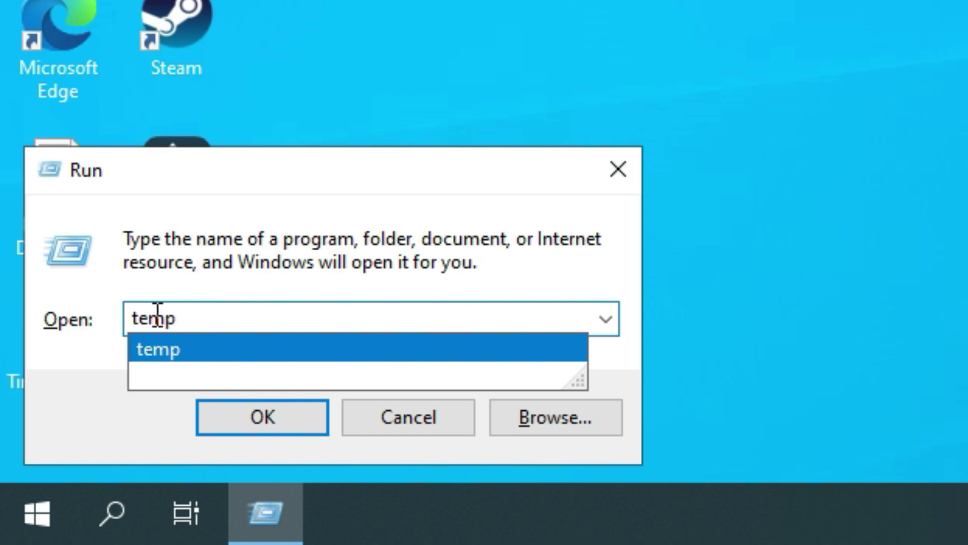
{"action": "left_click", "coordinate": [185, 357]}
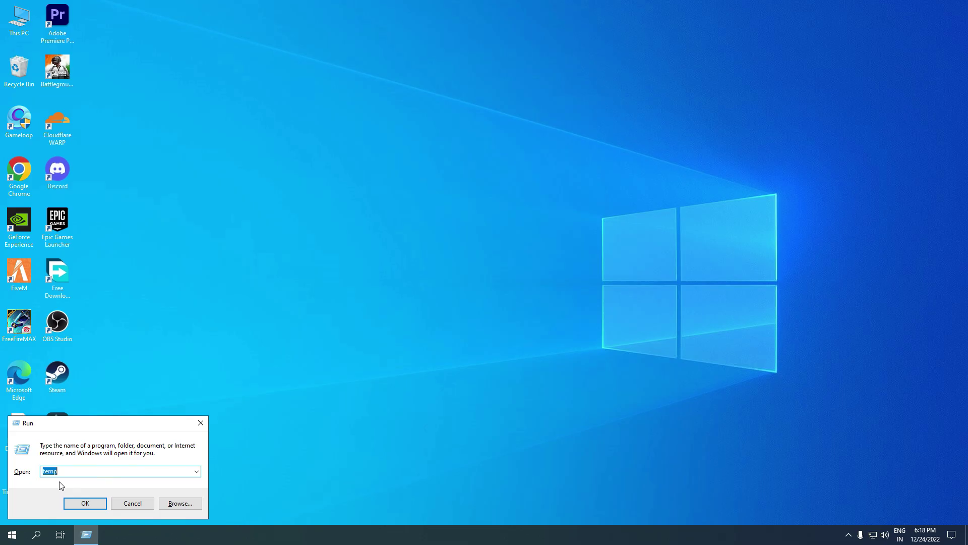
{"action": "left_click", "coordinate": [84, 503]}
Delete all items in C:\Windows\Temp and close the folder window.
{"action": "left_click_drag", "start_coordinate": [417, 287], "coordinate": [389, 171]}
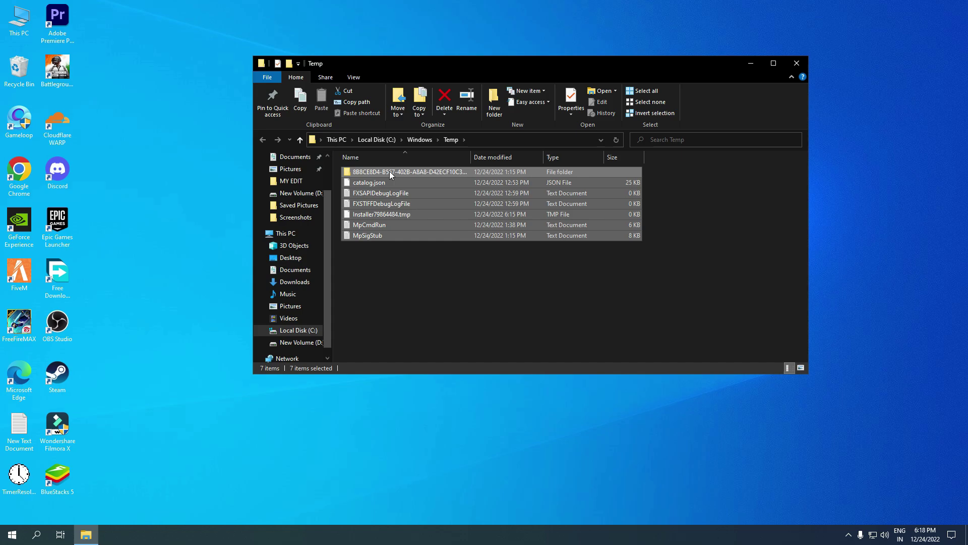
{"action": "right_click", "coordinate": [389, 174]}
{"action": "left_click", "coordinate": [427, 323]}
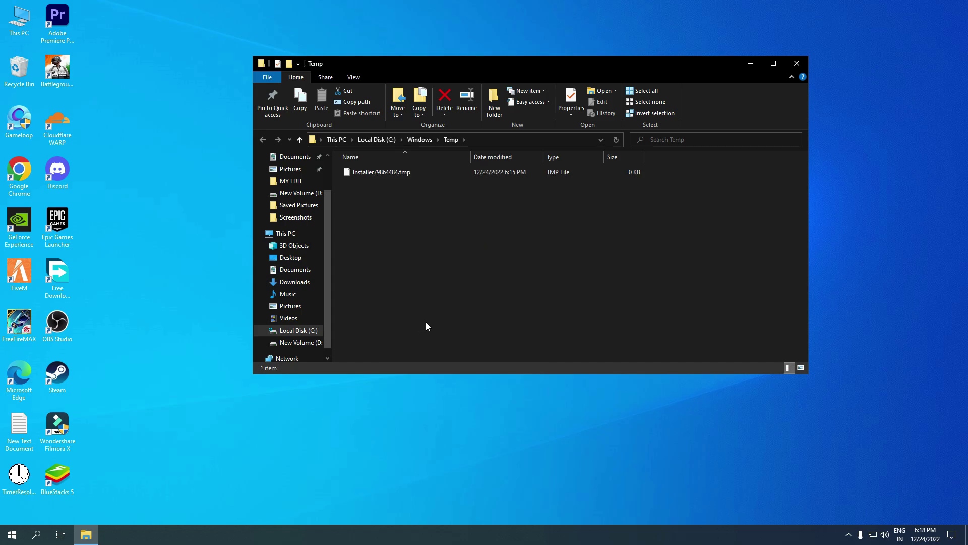
{"action": "left_click", "coordinate": [798, 69]}
Open the user account's local Temp folder with the Run command %temp%.
{"action": "key", "text": "super+r"}
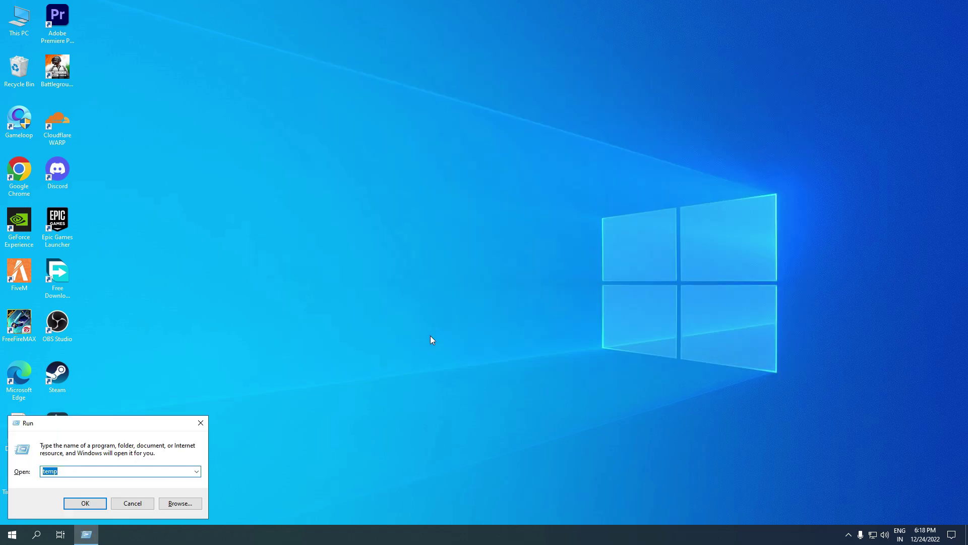
{"action": "key", "text": "BackSpace"}
{"action": "type", "text": "%t"}
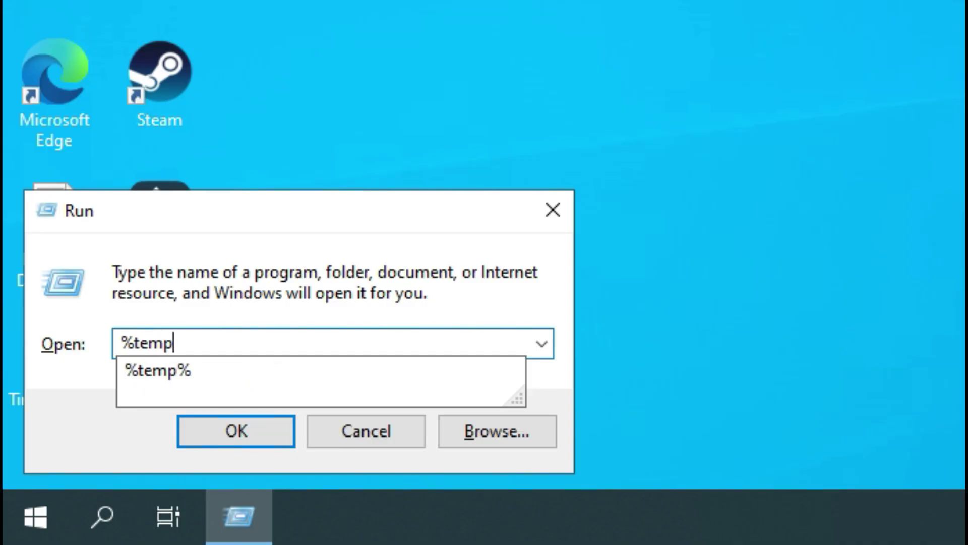
{"action": "type", "text": "emp%"}
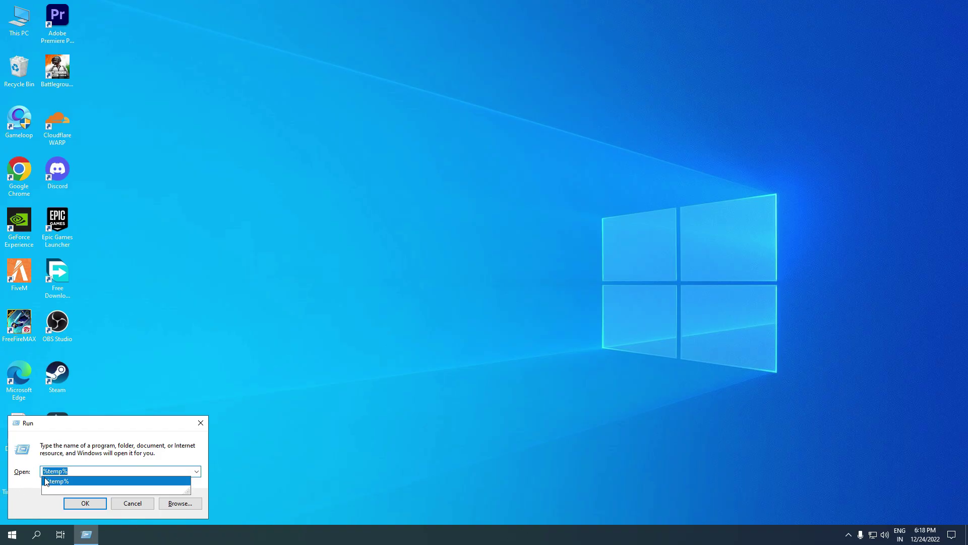
{"action": "left_click", "coordinate": [85, 504]}
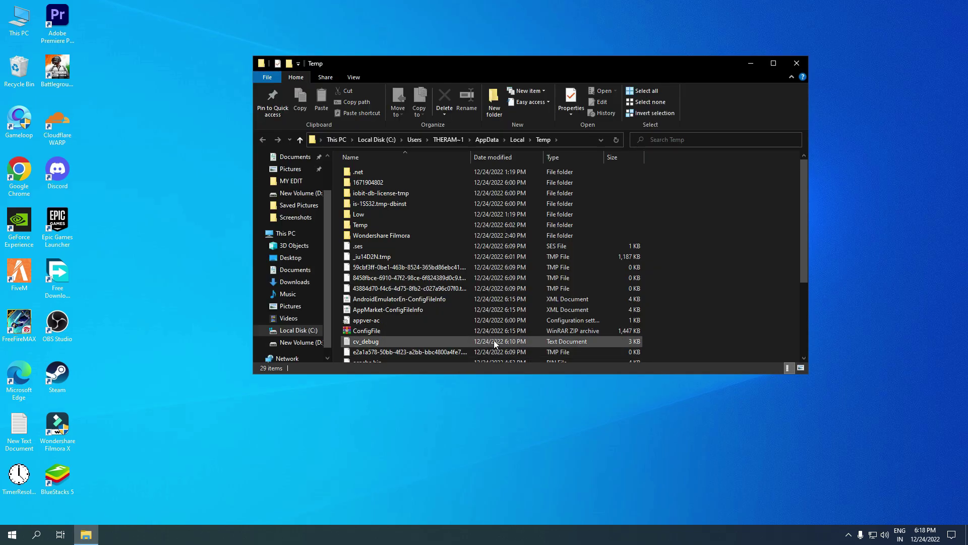
Delete everything in the local AppData Temp folder, skipping all items that are in use, and close the window.
{"action": "key", "text": "ctrl+a"}
{"action": "scroll", "coordinate": [479, 255], "scroll_direction": "down", "scroll_amount": 3}
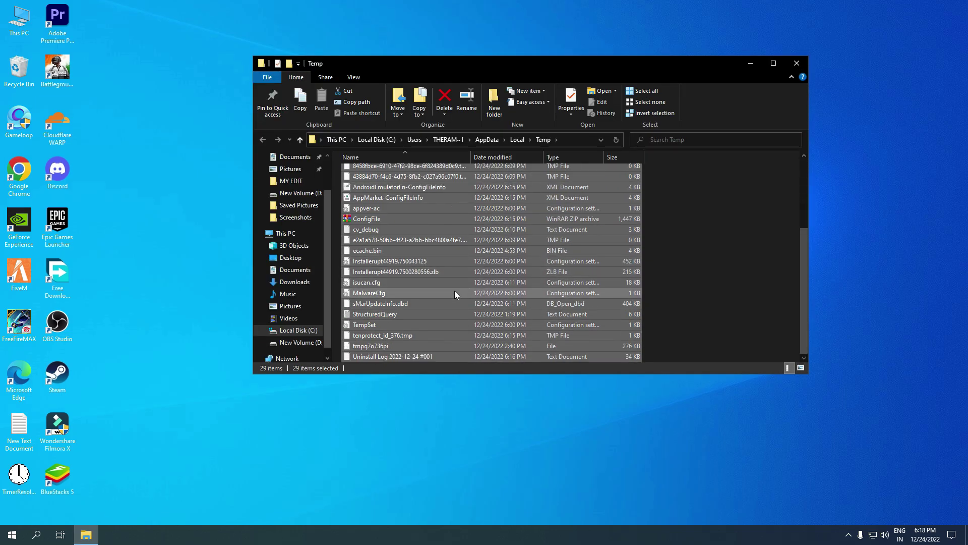
{"action": "key", "text": "Delete"}
{"action": "left_click", "coordinate": [388, 226]}
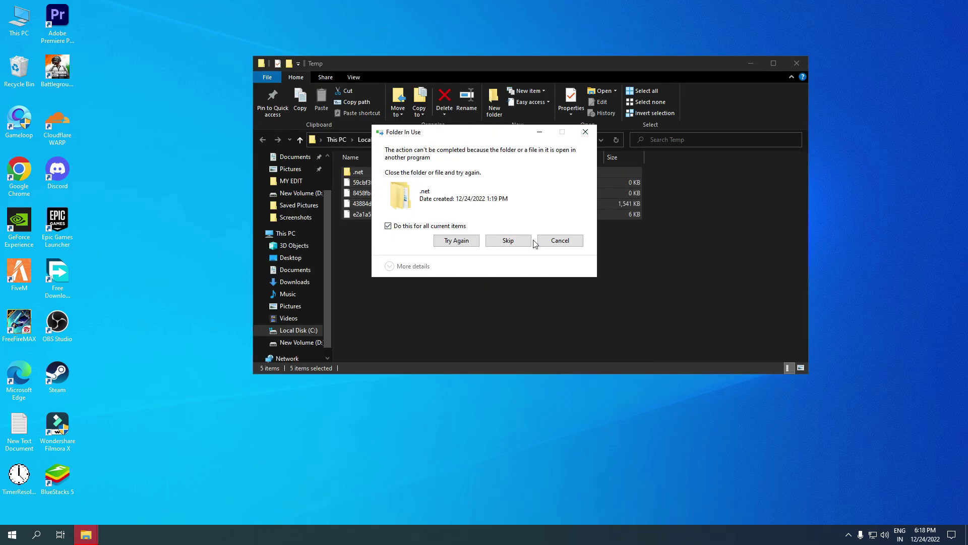
{"action": "left_click", "coordinate": [507, 241]}
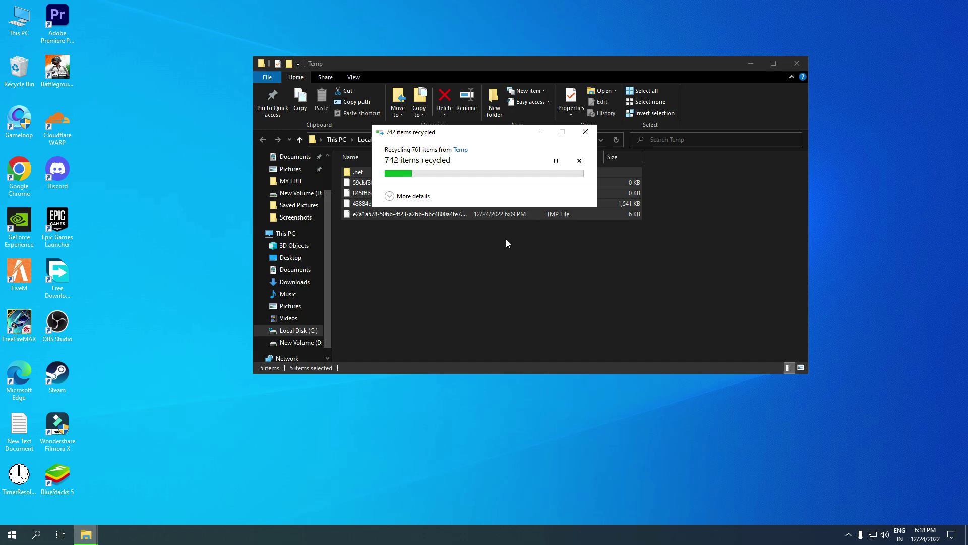
{"action": "left_click", "coordinate": [797, 63]}
Open the PREFETCH folder through Run, grant access to it, delete all of its files and close the window.
{"action": "key", "text": "super+r"}
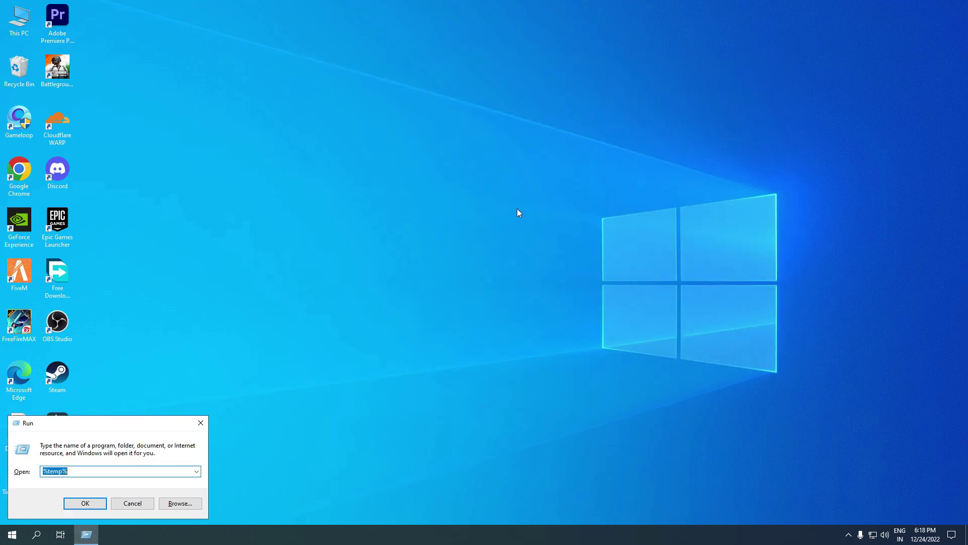
{"action": "key", "text": "BackSpace"}
{"action": "type", "text": "p"}
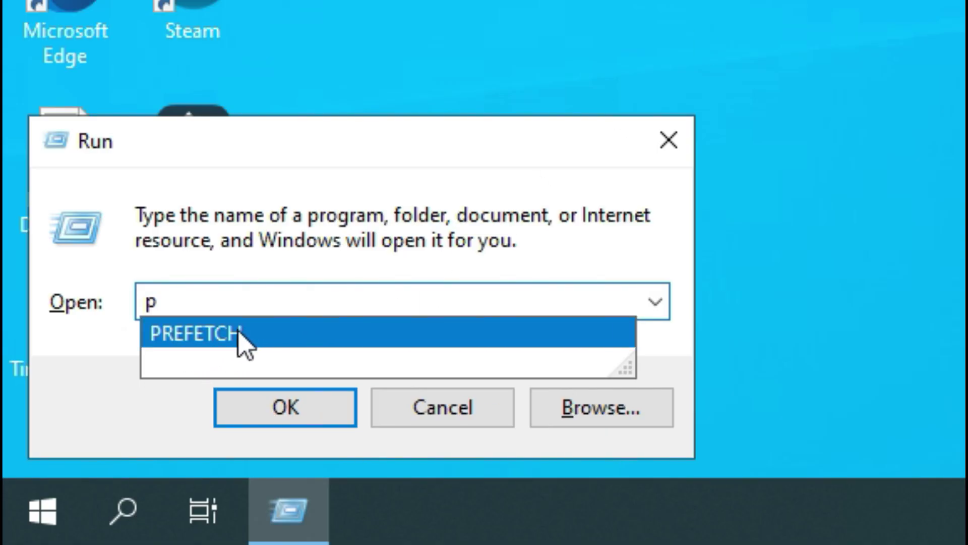
{"action": "left_click", "coordinate": [277, 335]}
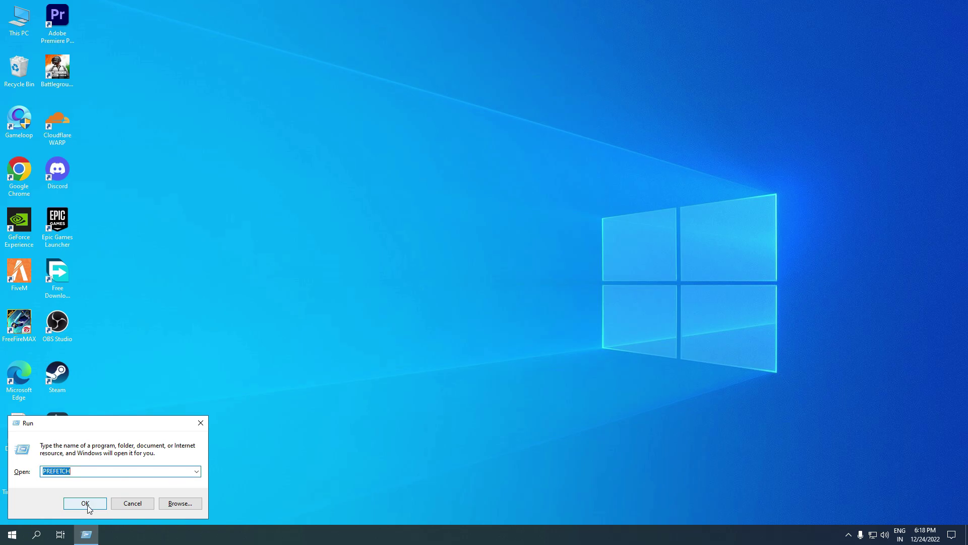
{"action": "left_click", "coordinate": [85, 503]}
{"action": "left_click", "coordinate": [507, 278]}
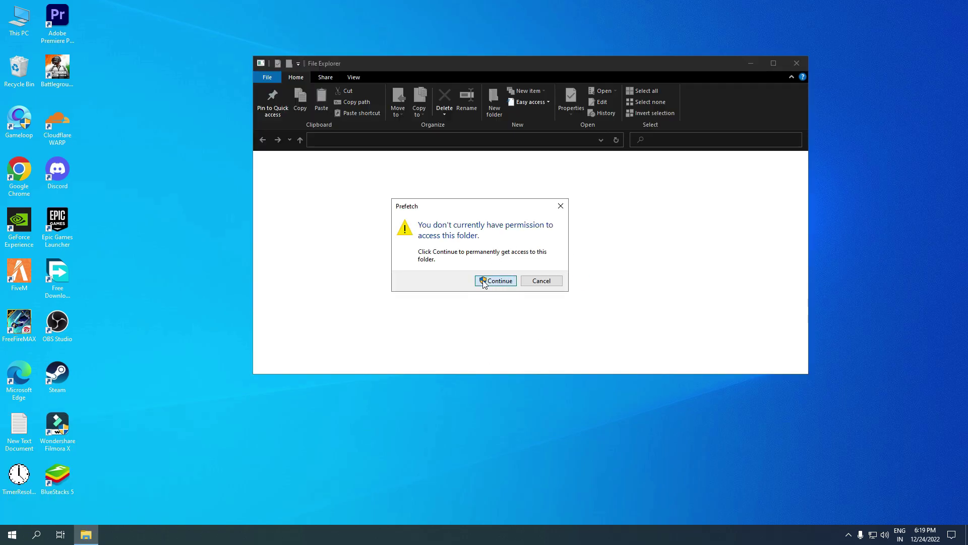
{"action": "key", "text": "ctrl+a"}
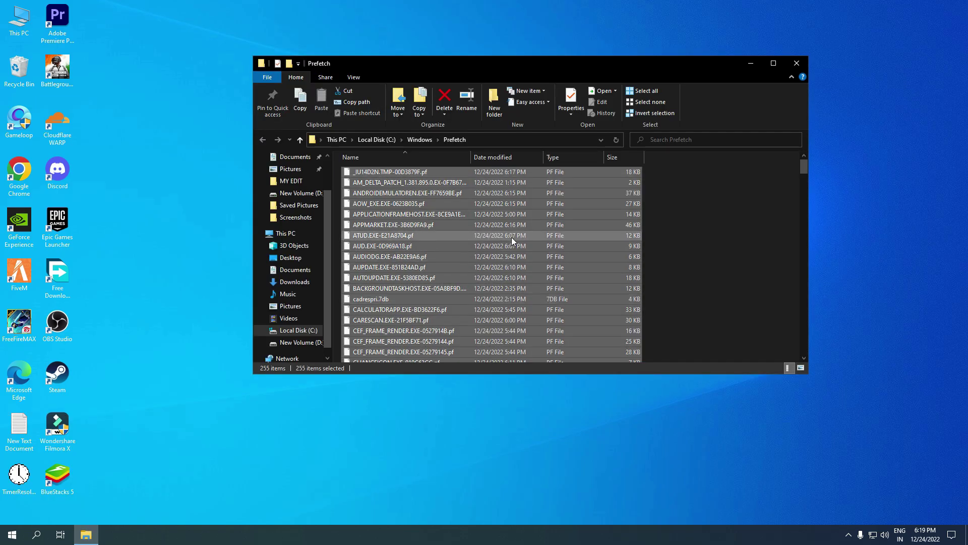
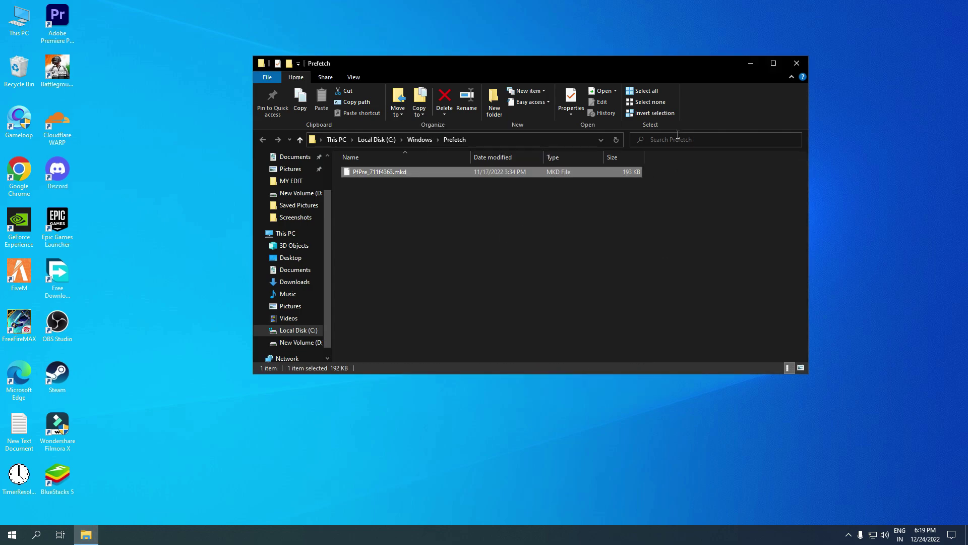
{"action": "left_click", "coordinate": [797, 63]}
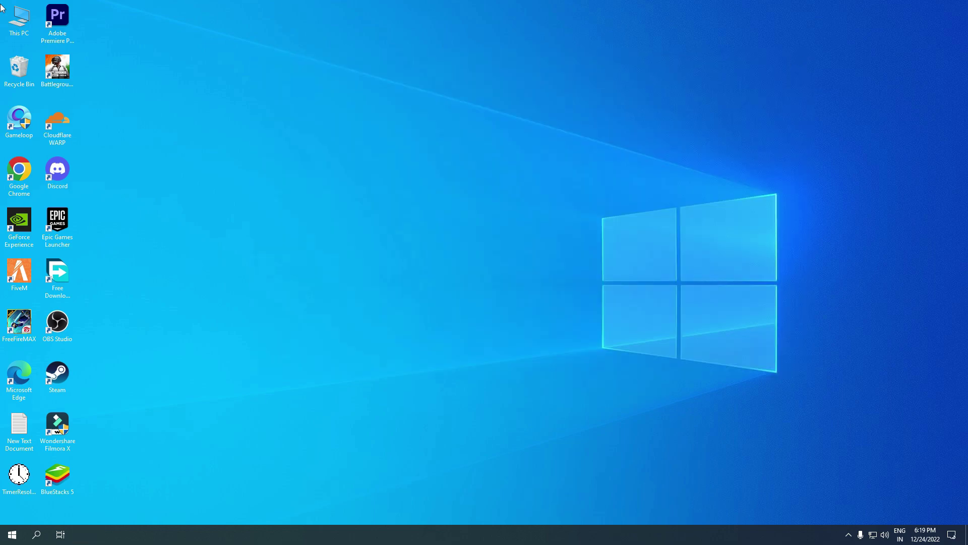
Empty the Recycle Bin and confirm the permanent deletion of its contents.
{"action": "right_click", "coordinate": [16, 69]}
{"action": "left_click", "coordinate": [50, 86]}
{"action": "left_click", "coordinate": [522, 279]}
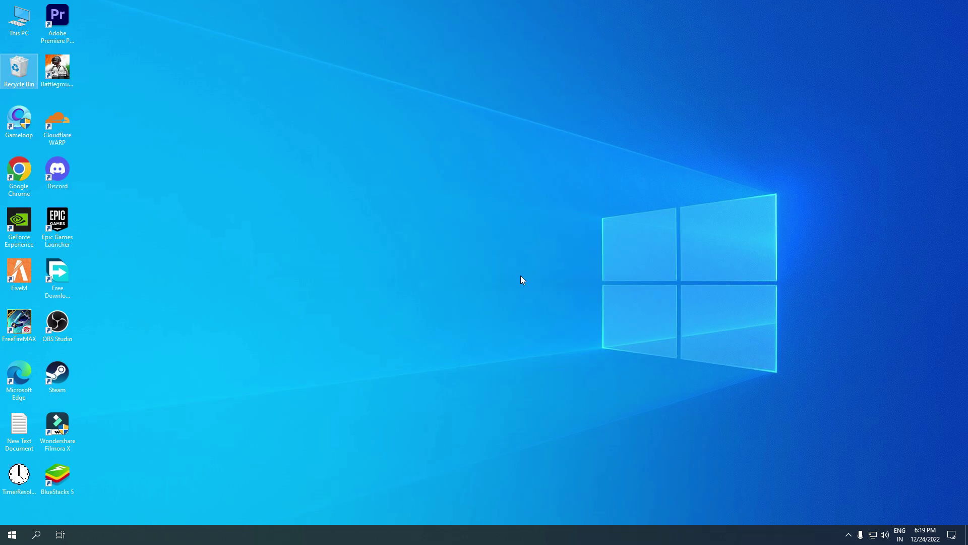
{"action": "left_click", "coordinate": [849, 535]}
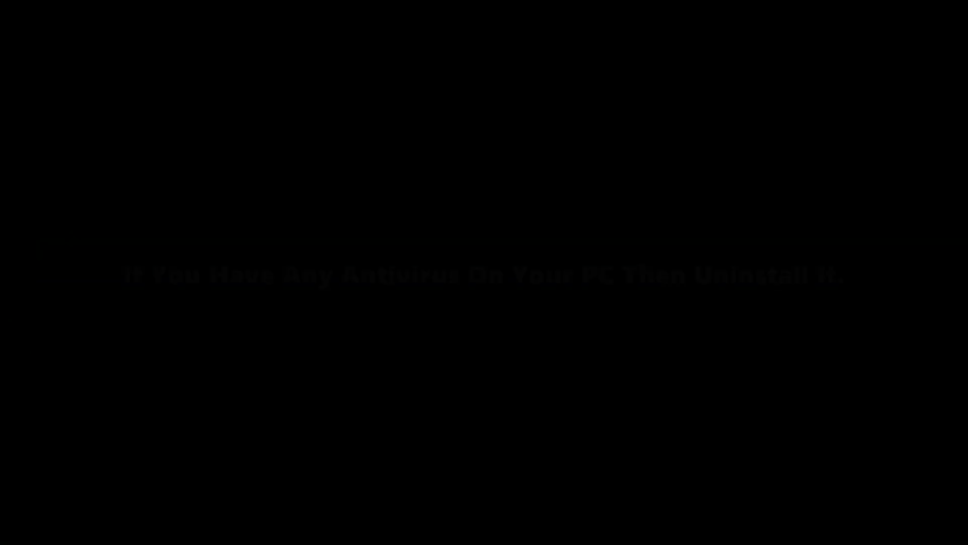